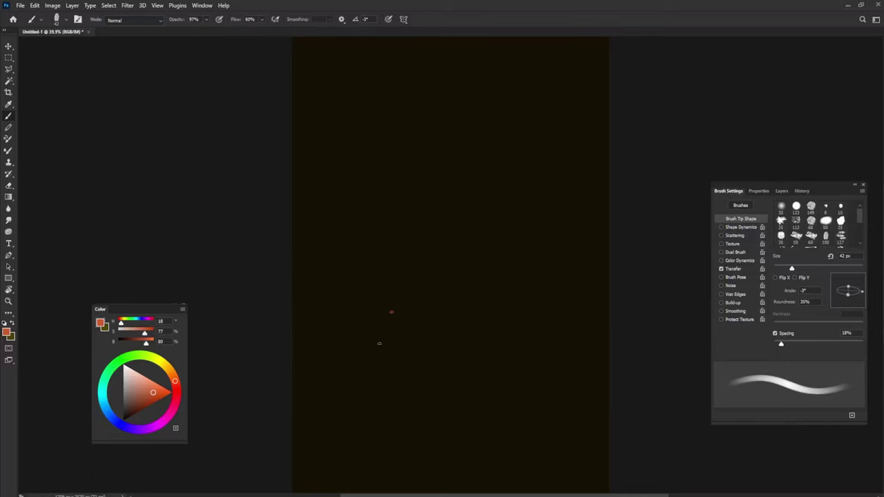
# - Sketch the head outline and the arcing hair around it in thin orange lines
pyautogui.moveTo(401, 299); pyautogui.dragTo(398, 241)
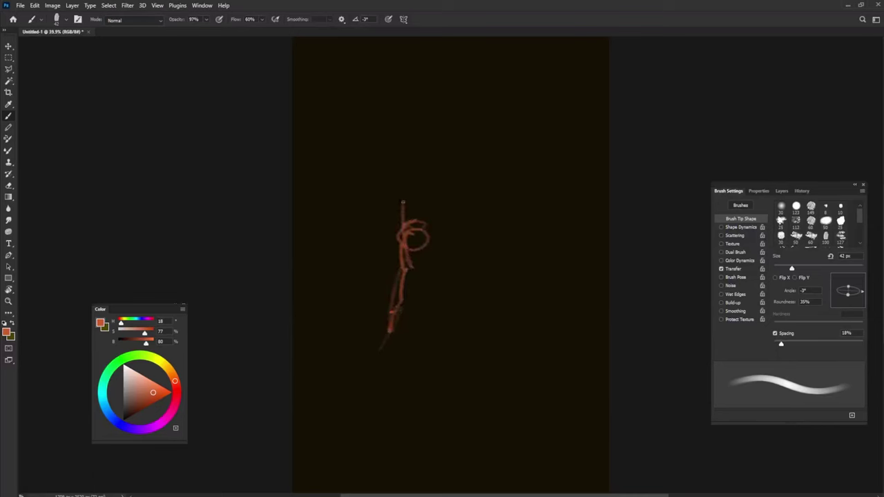
pyautogui.moveTo(403, 202)
pyautogui.mouseDown()
pyautogui.moveTo(429, 147)
pyautogui.moveTo(493, 142)
pyautogui.mouseUp()
pyautogui.moveTo(417, 149)
pyautogui.mouseDown()
pyautogui.moveTo(530, 196)
pyautogui.moveTo(525, 237)
pyautogui.mouseUp()
pyautogui.moveTo(492, 143)
pyautogui.mouseDown()
pyautogui.moveTo(532, 242)
pyautogui.moveTo(523, 305)
pyautogui.mouseUp()
pyautogui.moveTo(449, 135); pyautogui.dragTo(377, 269)
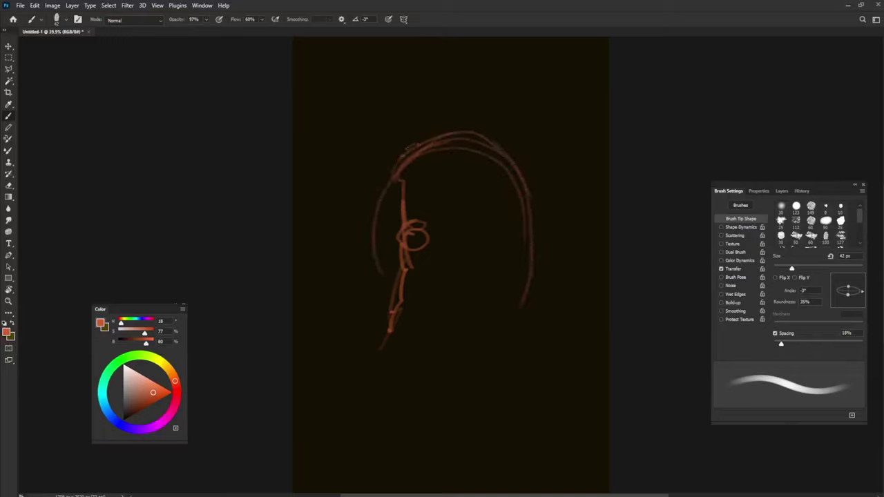
pyautogui.moveTo(408, 146)
pyautogui.mouseDown()
pyautogui.moveTo(384, 274)
pyautogui.moveTo(373, 191)
pyautogui.moveTo(495, 149)
pyautogui.mouseUp()
pyautogui.moveTo(378, 178); pyautogui.dragTo(518, 202)
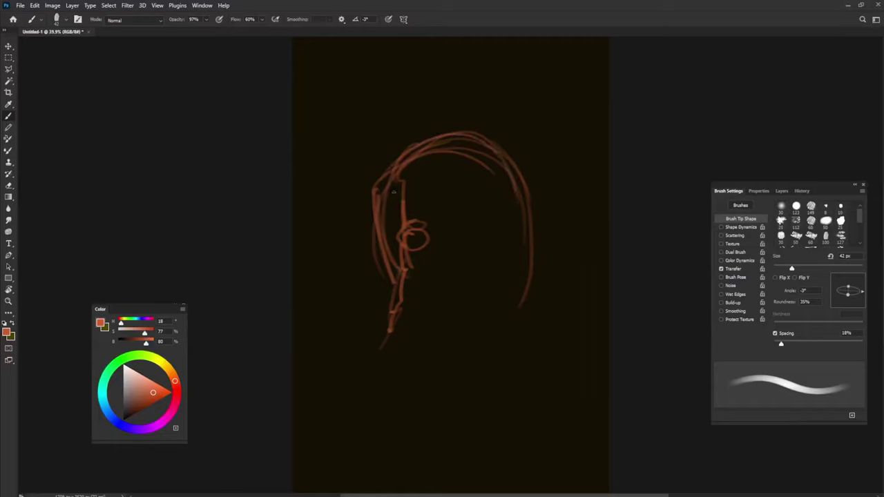
pyautogui.moveTo(402, 163); pyautogui.dragTo(529, 325)
pyautogui.moveTo(524, 192); pyautogui.dragTo(511, 349)
# - Sketch the jawline, neck, collar curve and sweeping shoulder lines in orange
pyautogui.moveTo(428, 264); pyautogui.dragTo(434, 339)
pyautogui.moveTo(422, 305)
pyautogui.mouseDown()
pyautogui.moveTo(516, 360)
pyautogui.moveTo(505, 358)
pyautogui.moveTo(529, 269)
pyautogui.mouseUp()
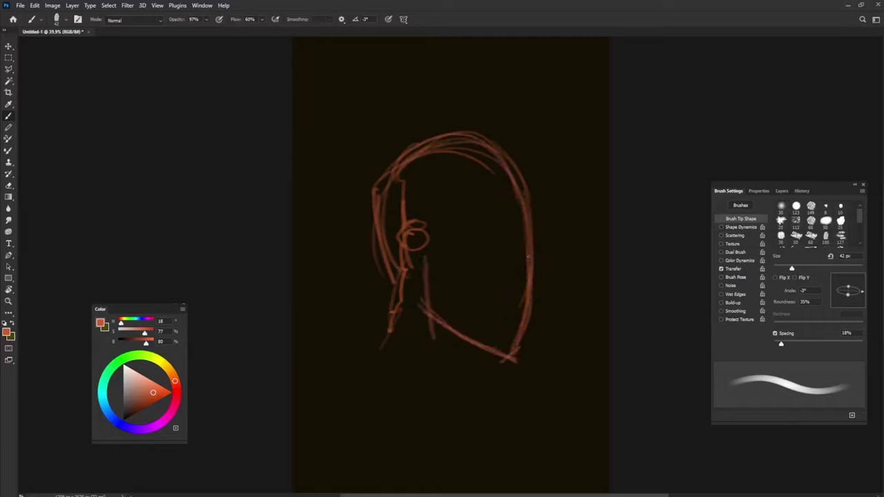
pyautogui.moveTo(519, 172); pyautogui.dragTo(512, 356)
pyautogui.moveTo(404, 261); pyautogui.dragTo(385, 367)
pyautogui.moveTo(398, 286)
pyautogui.mouseDown()
pyautogui.moveTo(381, 357)
pyautogui.moveTo(447, 366)
pyautogui.mouseUp()
pyautogui.moveTo(358, 332)
pyautogui.mouseDown()
pyautogui.moveTo(469, 379)
pyautogui.moveTo(477, 397)
pyautogui.mouseUp()
pyautogui.moveTo(387, 346); pyautogui.dragTo(449, 405)
pyautogui.moveTo(383, 320)
pyautogui.mouseDown()
pyautogui.moveTo(359, 379)
pyautogui.moveTo(513, 428)
pyautogui.mouseUp()
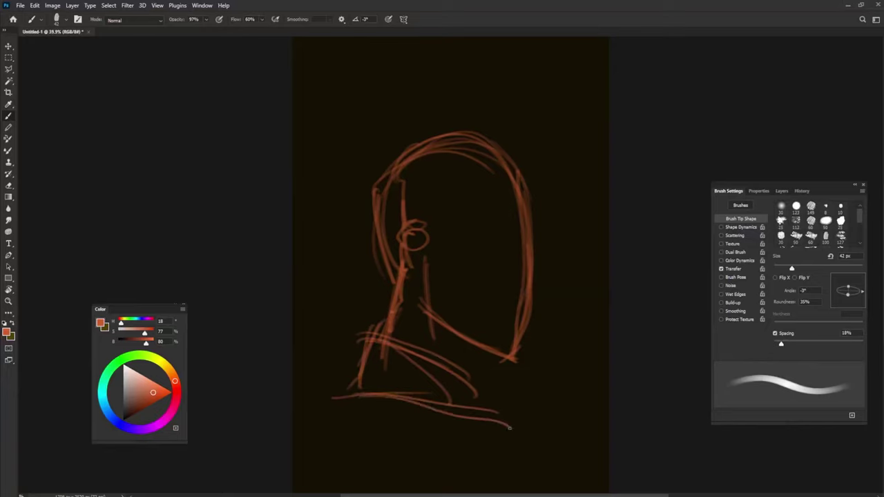
pyautogui.moveTo(454, 424); pyautogui.dragTo(519, 407)
pyautogui.moveTo(549, 470)
pyautogui.mouseDown()
pyautogui.moveTo(516, 416)
pyautogui.moveTo(552, 477)
pyautogui.mouseUp()
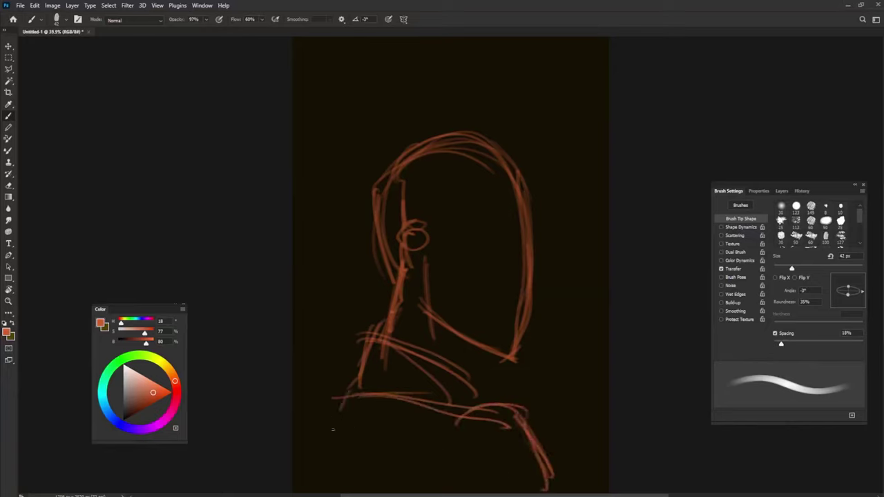
pyautogui.moveTo(352, 379); pyautogui.dragTo(301, 441)
pyautogui.moveTo(329, 390)
pyautogui.mouseDown()
pyautogui.moveTo(296, 489)
pyautogui.moveTo(297, 463)
pyautogui.moveTo(416, 377)
pyautogui.mouseUp()
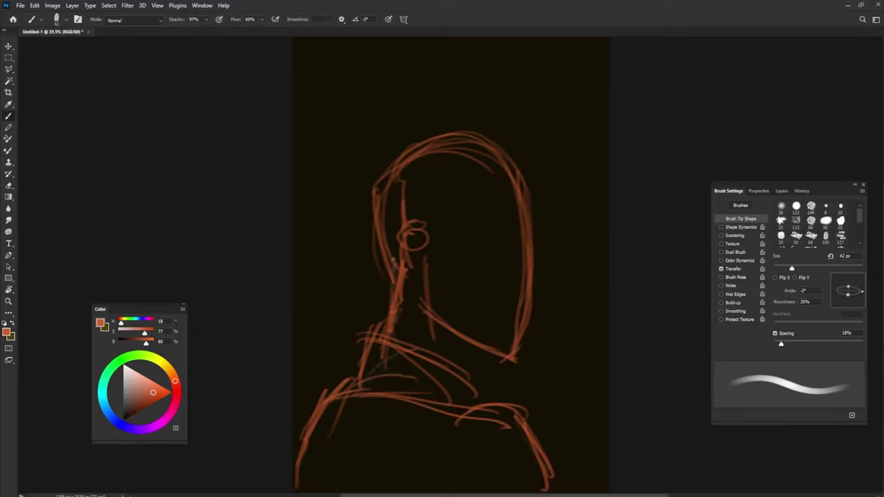
# - Outline the flame hair at upper left and top right, then enlarge the brush to 183 px
pyautogui.moveTo(381, 274)
pyautogui.mouseDown()
pyautogui.moveTo(336, 142)
pyautogui.moveTo(293, 116)
pyautogui.mouseUp()
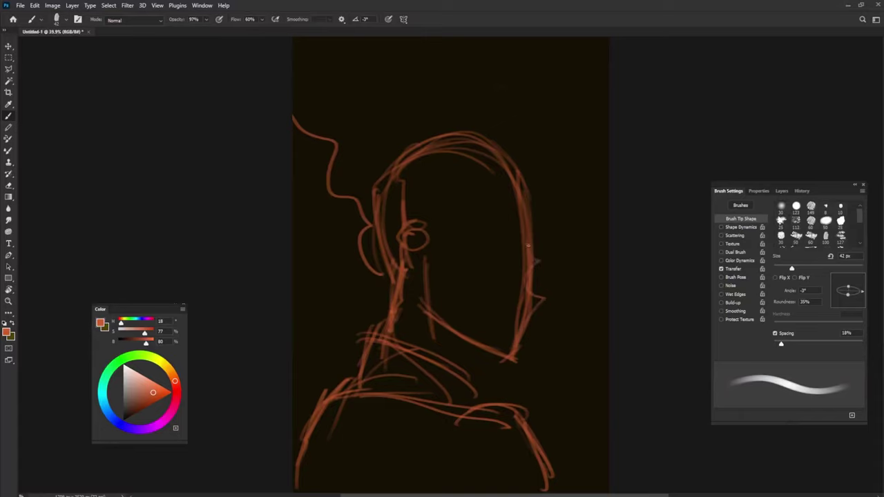
pyautogui.moveTo(528, 244)
pyautogui.mouseDown()
pyautogui.moveTo(524, 118)
pyautogui.moveTo(417, 67)
pyautogui.mouseUp()
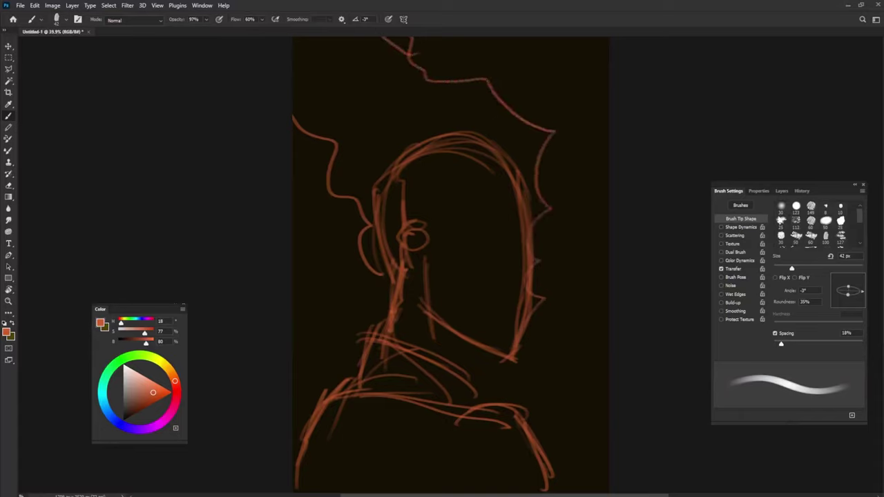
pyautogui.moveTo(498, 297); pyautogui.dragTo(521, 272)
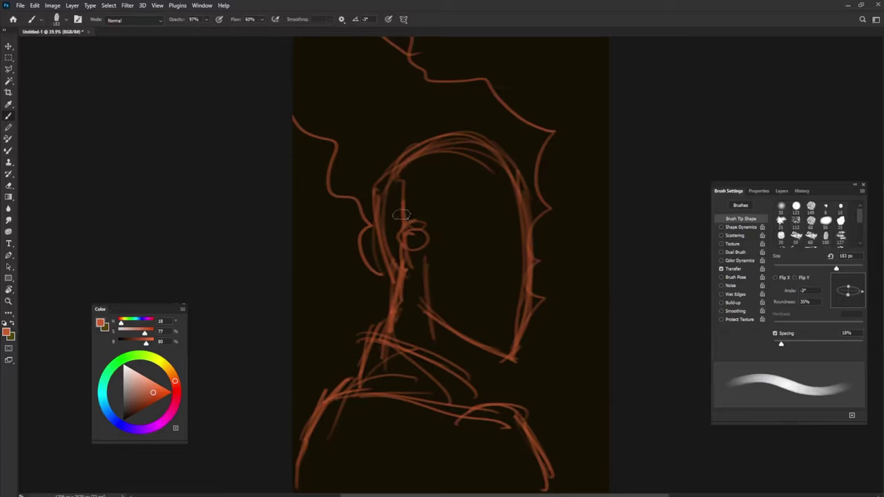
# - Block in the face, ear, neck and lower jaw with broad solid orange strokes
pyautogui.moveTo(399, 195)
pyautogui.mouseDown()
pyautogui.moveTo(523, 303)
pyautogui.moveTo(502, 351)
pyautogui.mouseUp()
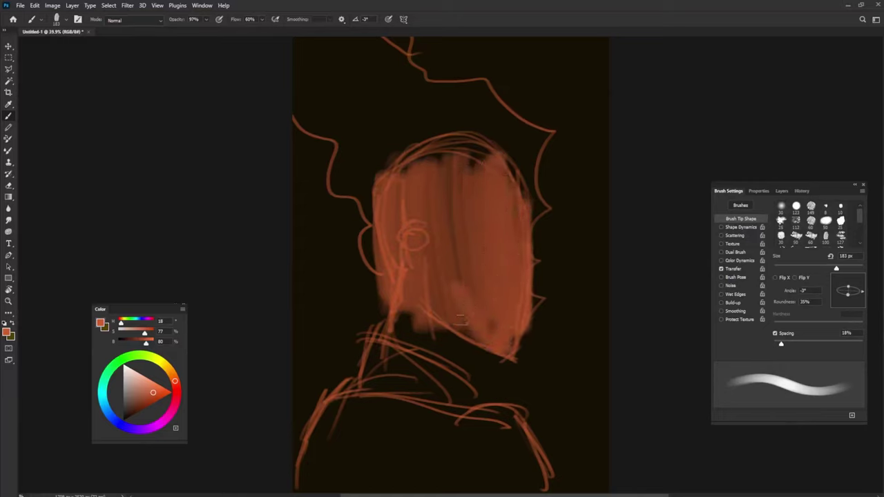
pyautogui.moveTo(473, 290)
pyautogui.mouseDown()
pyautogui.moveTo(477, 159)
pyautogui.moveTo(449, 290)
pyautogui.moveTo(428, 158)
pyautogui.moveTo(404, 315)
pyautogui.moveTo(365, 228)
pyautogui.moveTo(370, 252)
pyautogui.mouseUp()
pyautogui.moveTo(404, 317)
pyautogui.mouseDown()
pyautogui.moveTo(394, 377)
pyautogui.moveTo(428, 390)
pyautogui.mouseUp()
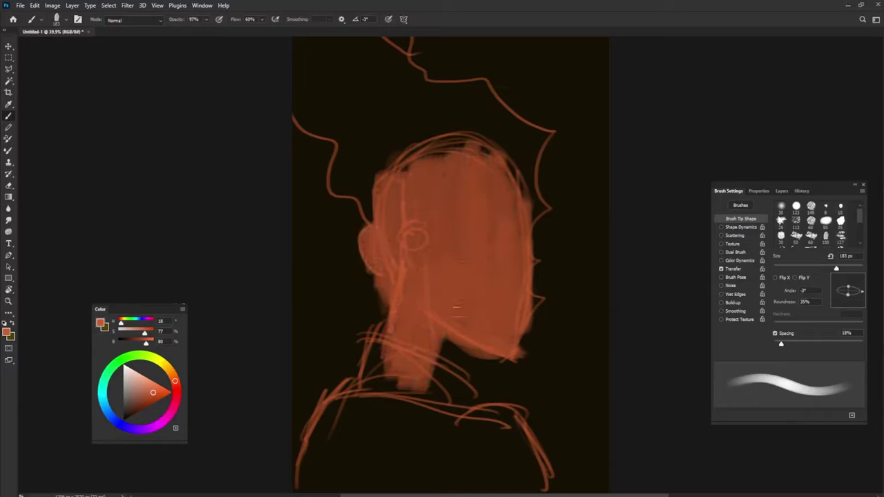
pyautogui.moveTo(432, 338); pyautogui.dragTo(452, 404)
pyautogui.moveTo(460, 349); pyautogui.dragTo(477, 316)
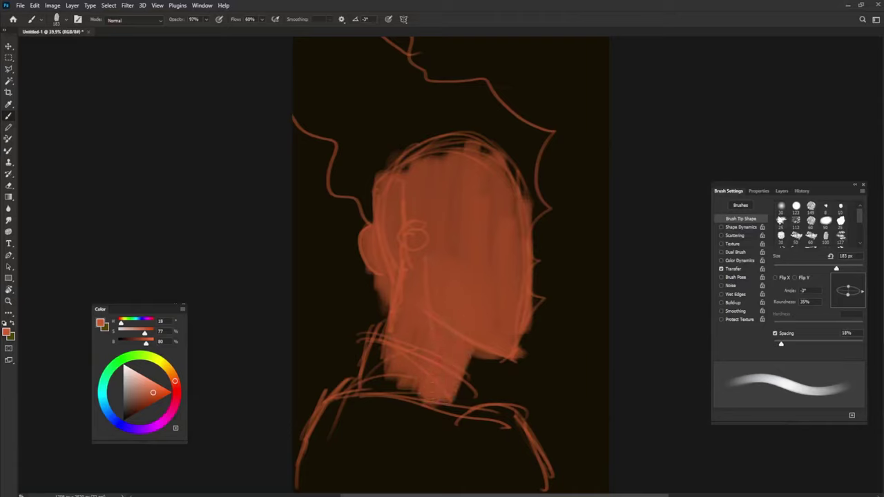
pyautogui.moveTo(415, 239)
pyautogui.mouseDown()
pyautogui.moveTo(390, 290)
pyautogui.moveTo(418, 270)
pyautogui.moveTo(449, 304)
pyautogui.moveTo(478, 175)
pyautogui.moveTo(511, 207)
pyautogui.moveTo(518, 318)
pyautogui.mouseUp()
# - Pick pale cream, tilt the brush to -48°, and paint cream at the face's left edge and canvas top-left
pyautogui.click(165, 366)
pyautogui.click(134, 371)
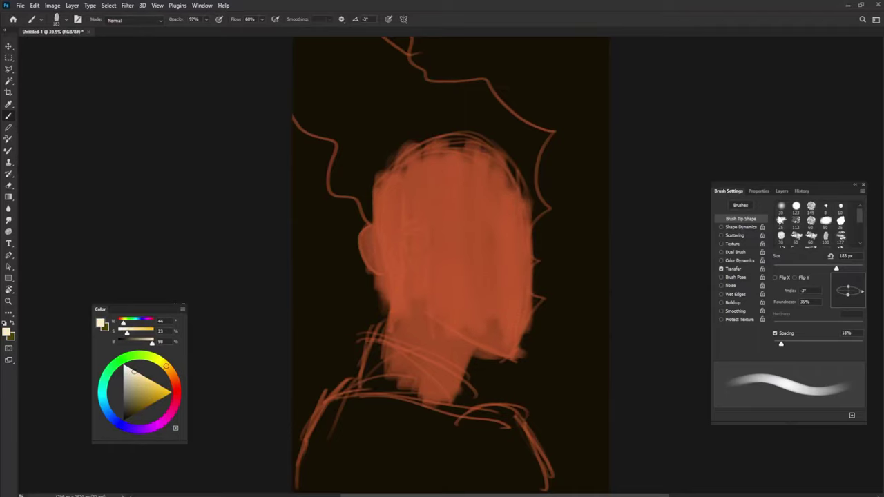
pyautogui.hotkey('shift', 'Right')
pyautogui.hotkey('shift', 'Right')
pyautogui.hotkey('shift', 'Right')
pyautogui.moveTo(355, 182)
pyautogui.mouseDown()
pyautogui.moveTo(414, 217)
pyautogui.moveTo(429, 240)
pyautogui.mouseUp()
pyautogui.moveTo(397, 211); pyautogui.dragTo(373, 181)
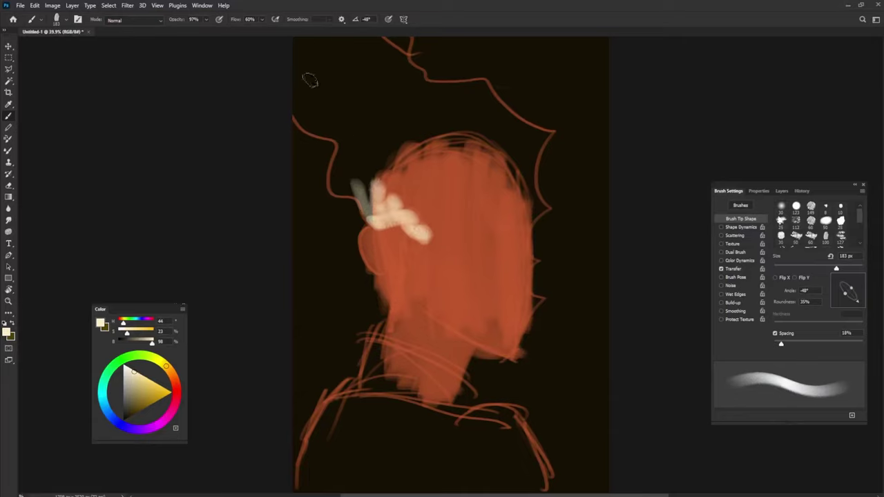
pyautogui.moveTo(310, 81); pyautogui.dragTo(316, 125)
pyautogui.moveTo(297, 62); pyautogui.dragTo(307, 118)
# - Raise brush opacity and flow to 100% and enlarge the cream patch across the top left
pyautogui.click(206, 21)
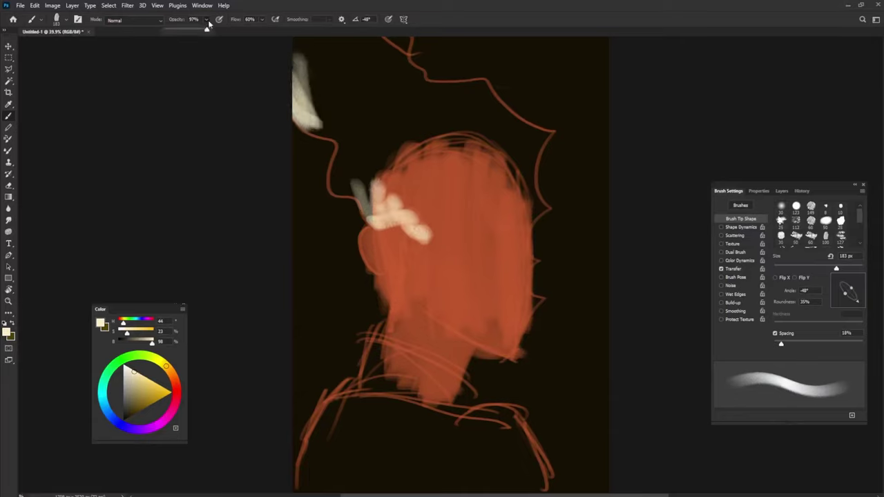
pyautogui.click(262, 20)
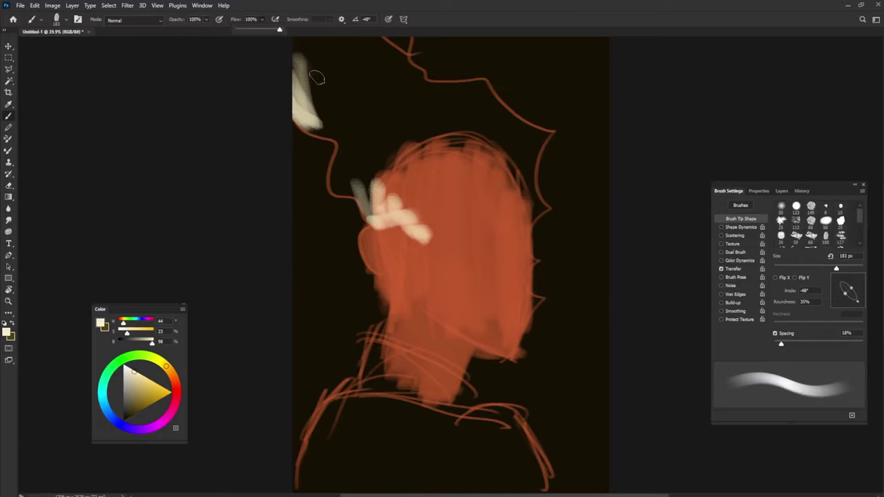
pyautogui.moveTo(317, 77); pyautogui.dragTo(325, 125)
pyautogui.moveTo(297, 48)
pyautogui.mouseDown()
pyautogui.moveTo(311, 121)
pyautogui.moveTo(335, 137)
pyautogui.moveTo(342, 190)
pyautogui.moveTo(376, 210)
pyautogui.mouseUp()
pyautogui.moveTo(339, 145)
pyautogui.mouseDown()
pyautogui.moveTo(356, 192)
pyautogui.moveTo(363, 112)
pyautogui.moveTo(356, 55)
pyautogui.moveTo(303, 42)
pyautogui.moveTo(325, 87)
pyautogui.mouseUp()
pyautogui.moveTo(318, 41)
pyautogui.mouseDown()
pyautogui.moveTo(366, 104)
pyautogui.moveTo(390, 114)
pyautogui.moveTo(390, 45)
pyautogui.moveTo(414, 90)
pyautogui.moveTo(390, 152)
pyautogui.mouseUp()
# - Extend the cream rightward along the hair and down the head's right side, merging both masses
pyautogui.moveTo(418, 96); pyautogui.dragTo(376, 172)
pyautogui.moveTo(411, 124)
pyautogui.mouseDown()
pyautogui.moveTo(357, 172)
pyautogui.moveTo(319, 103)
pyautogui.moveTo(342, 190)
pyautogui.moveTo(398, 162)
pyautogui.moveTo(433, 102)
pyautogui.moveTo(459, 87)
pyautogui.moveTo(487, 87)
pyautogui.moveTo(511, 128)
pyautogui.mouseUp()
pyautogui.moveTo(487, 89)
pyautogui.mouseDown()
pyautogui.moveTo(515, 132)
pyautogui.moveTo(537, 204)
pyautogui.mouseUp()
pyautogui.moveTo(507, 138)
pyautogui.mouseDown()
pyautogui.moveTo(535, 218)
pyautogui.moveTo(519, 280)
pyautogui.mouseUp()
pyautogui.moveTo(532, 186)
pyautogui.mouseDown()
pyautogui.moveTo(492, 242)
pyautogui.moveTo(531, 148)
pyautogui.moveTo(470, 221)
pyautogui.mouseUp()
pyautogui.moveTo(511, 114)
pyautogui.mouseDown()
pyautogui.moveTo(463, 186)
pyautogui.moveTo(489, 94)
pyautogui.moveTo(466, 90)
pyautogui.moveTo(386, 194)
pyautogui.mouseUp()
pyautogui.moveTo(422, 104)
pyautogui.mouseDown()
pyautogui.moveTo(373, 194)
pyautogui.moveTo(428, 188)
pyautogui.moveTo(384, 242)
pyautogui.moveTo(422, 276)
pyautogui.mouseUp()
# - Cover the upper orange face with finger-like cream strokes out to the shape's right edge
pyautogui.moveTo(407, 238); pyautogui.dragTo(421, 284)
pyautogui.moveTo(456, 194)
pyautogui.mouseDown()
pyautogui.moveTo(436, 228)
pyautogui.moveTo(469, 328)
pyautogui.mouseUp()
pyautogui.moveTo(445, 252); pyautogui.dragTo(477, 335)
pyautogui.moveTo(442, 225); pyautogui.dragTo(458, 299)
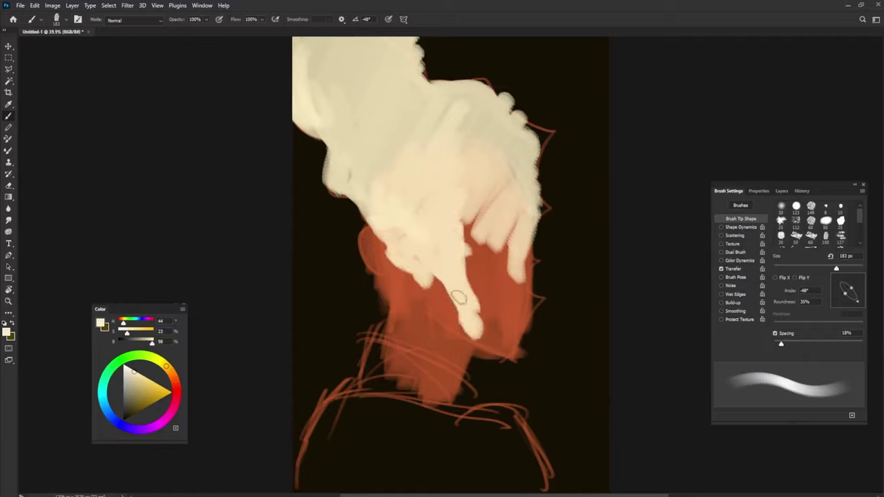
pyautogui.moveTo(463, 213)
pyautogui.mouseDown()
pyautogui.moveTo(478, 329)
pyautogui.moveTo(489, 334)
pyautogui.mouseUp()
pyautogui.moveTo(485, 181); pyautogui.dragTo(497, 318)
pyautogui.moveTo(471, 123); pyautogui.dragTo(476, 192)
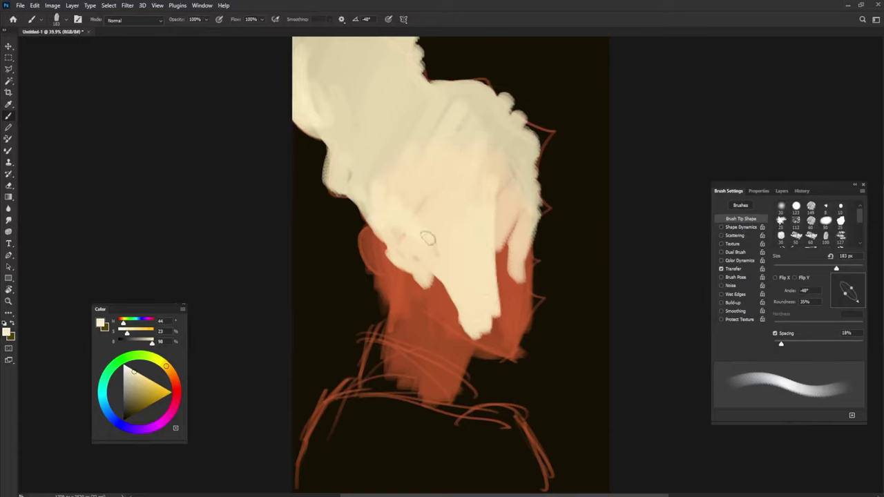
pyautogui.moveTo(492, 235); pyautogui.dragTo(510, 287)
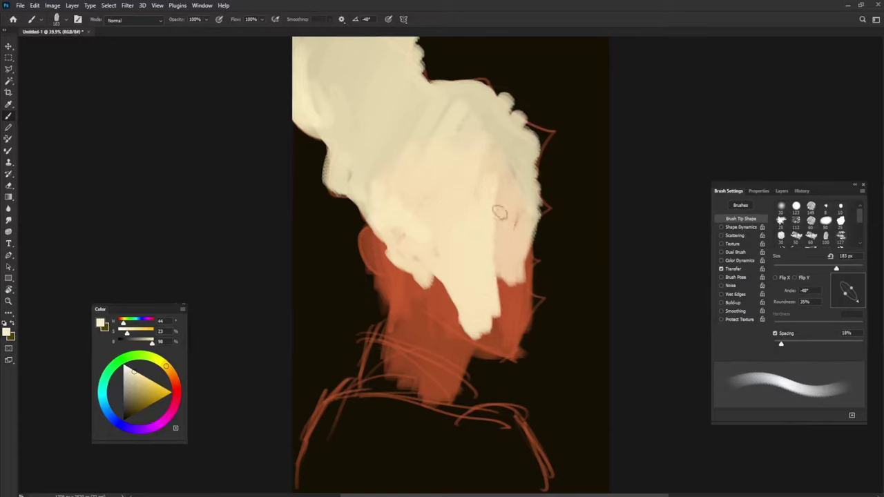
pyautogui.moveTo(513, 252); pyautogui.dragTo(520, 297)
pyautogui.moveTo(487, 151)
pyautogui.mouseDown()
pyautogui.moveTo(497, 266)
pyautogui.moveTo(516, 293)
pyautogui.mouseUp()
pyautogui.moveTo(516, 197); pyautogui.dragTo(521, 325)
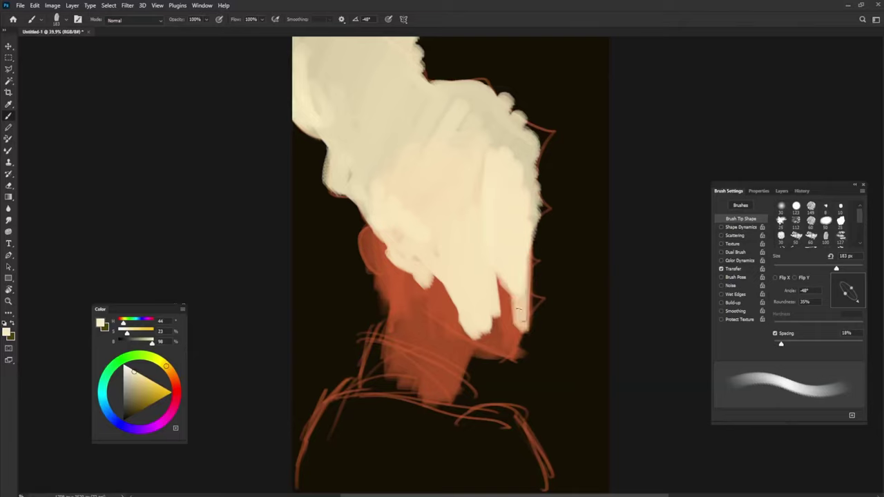
# - Fill the cream shape's lower edges, covering the remaining orange and brightening its upper-right edge
pyautogui.moveTo(527, 278)
pyautogui.mouseDown()
pyautogui.moveTo(521, 337)
pyautogui.moveTo(497, 351)
pyautogui.mouseUp()
pyautogui.moveTo(441, 277)
pyautogui.mouseDown()
pyautogui.moveTo(478, 333)
pyautogui.moveTo(464, 326)
pyautogui.moveTo(511, 356)
pyautogui.mouseUp()
pyautogui.moveTo(476, 321); pyautogui.dragTo(518, 359)
pyautogui.moveTo(533, 302); pyautogui.dragTo(524, 348)
pyautogui.moveTo(528, 172); pyautogui.dragTo(529, 270)
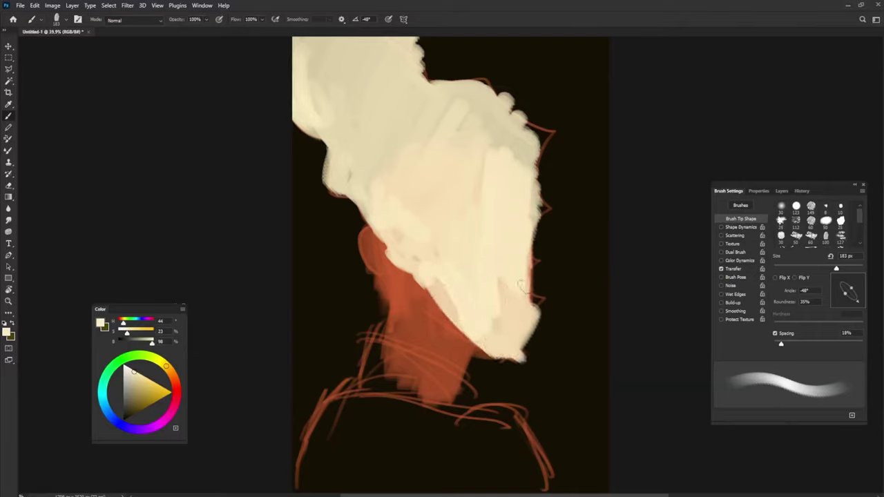
pyautogui.moveTo(519, 147); pyautogui.dragTo(529, 289)
pyautogui.moveTo(497, 137); pyautogui.dragTo(480, 200)
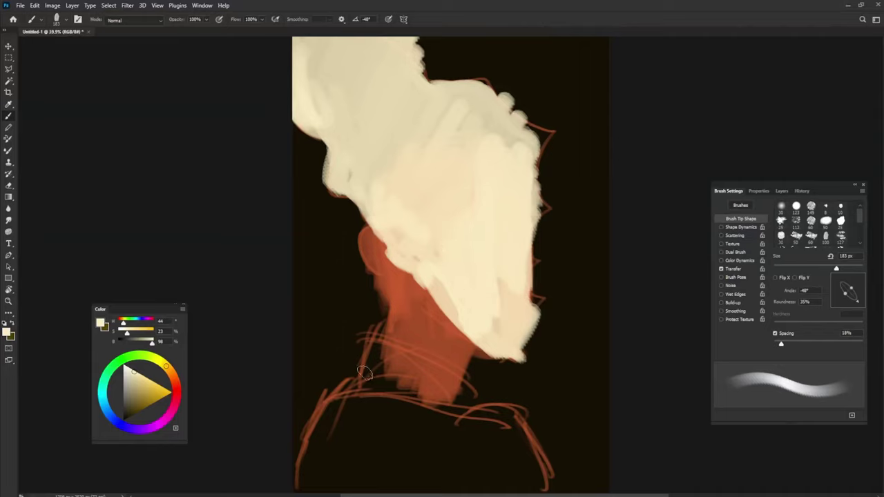
# - Mix a rich dark brown and paint brown strokes down the neck
pyautogui.keyDown('alt'); pyautogui.click(313, 340); pyautogui.keyUp('alt')
pyautogui.moveTo(371, 350); pyautogui.dragTo(363, 394)
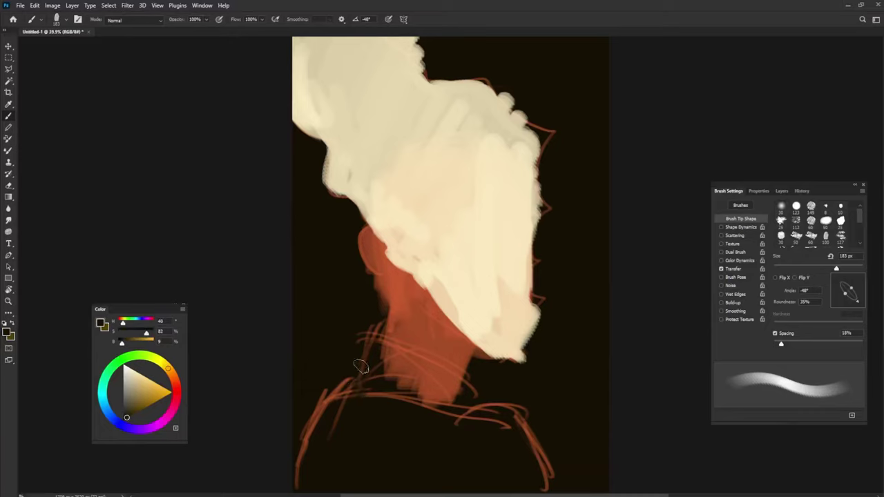
pyautogui.keyDown('alt'); pyautogui.click(362, 356); pyautogui.keyUp('alt')
pyautogui.moveTo(370, 346); pyautogui.dragTo(364, 411)
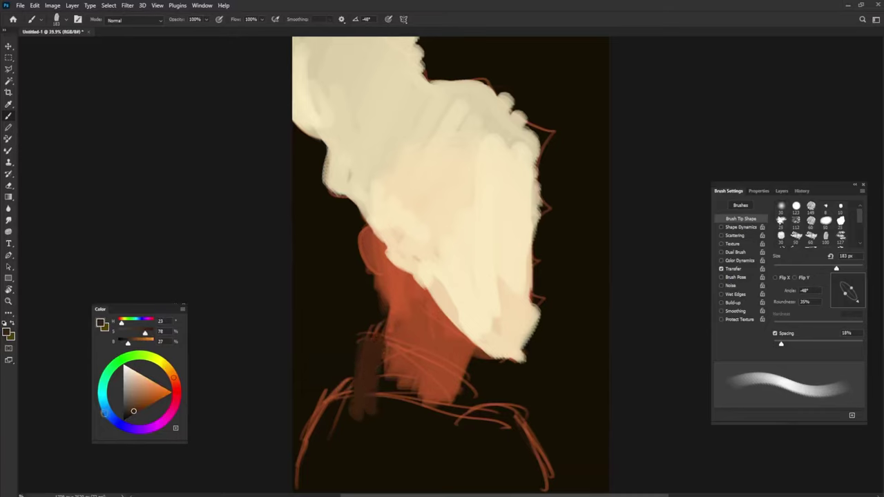
pyautogui.moveTo(114, 423); pyautogui.dragTo(174, 378)
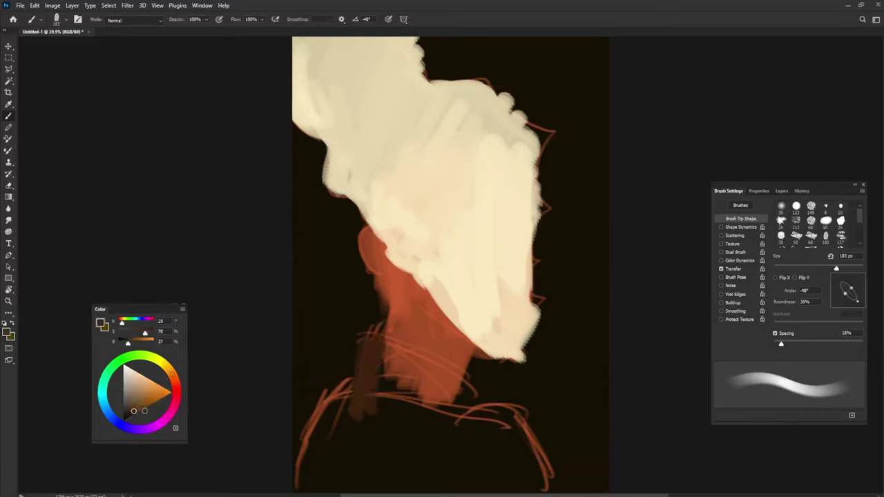
pyautogui.click(141, 410)
pyautogui.moveTo(364, 366); pyautogui.dragTo(365, 418)
pyautogui.moveTo(359, 346); pyautogui.dragTo(354, 414)
pyautogui.moveTo(304, 436)
pyautogui.mouseDown()
pyautogui.moveTo(355, 399)
pyautogui.moveTo(304, 459)
pyautogui.mouseUp()
pyautogui.click(139, 409)
# - Paint a darker brown collar and jacket, covering the orange right-shoulder outline strokes
pyautogui.moveTo(356, 414); pyautogui.dragTo(300, 473)
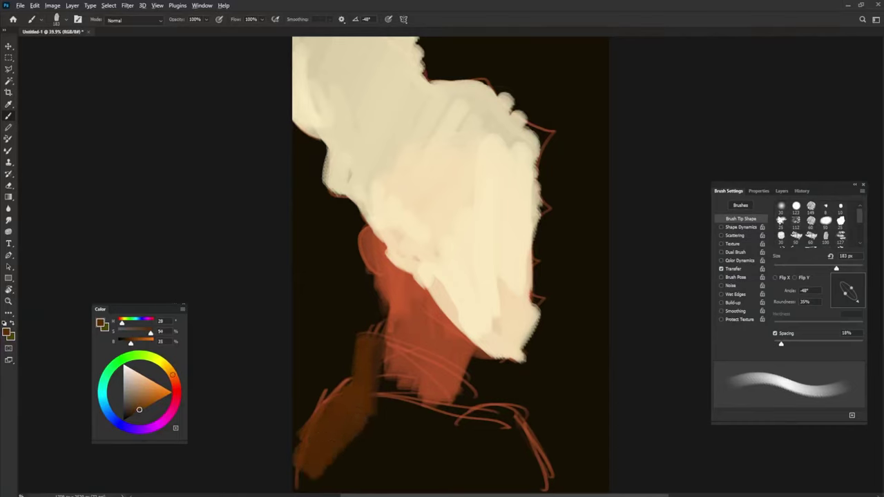
pyautogui.click(131, 414)
pyautogui.moveTo(355, 404)
pyautogui.mouseDown()
pyautogui.moveTo(304, 473)
pyautogui.moveTo(343, 383)
pyautogui.moveTo(351, 414)
pyautogui.mouseUp()
pyautogui.click(128, 417)
pyautogui.moveTo(369, 335)
pyautogui.mouseDown()
pyautogui.moveTo(365, 420)
pyautogui.moveTo(466, 377)
pyautogui.moveTo(377, 371)
pyautogui.moveTo(418, 366)
pyautogui.moveTo(321, 469)
pyautogui.mouseUp()
pyautogui.moveTo(405, 376); pyautogui.dragTo(456, 411)
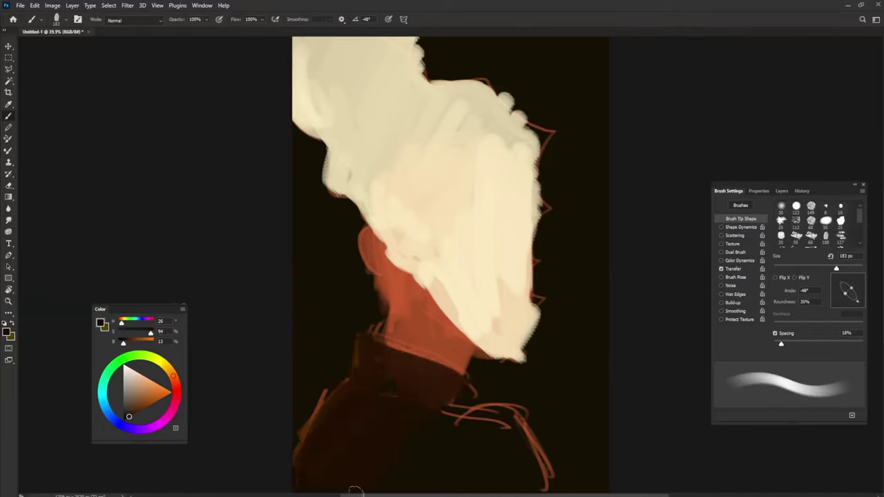
pyautogui.moveTo(417, 454)
pyautogui.mouseDown()
pyautogui.moveTo(463, 414)
pyautogui.moveTo(508, 422)
pyautogui.moveTo(546, 477)
pyautogui.mouseUp()
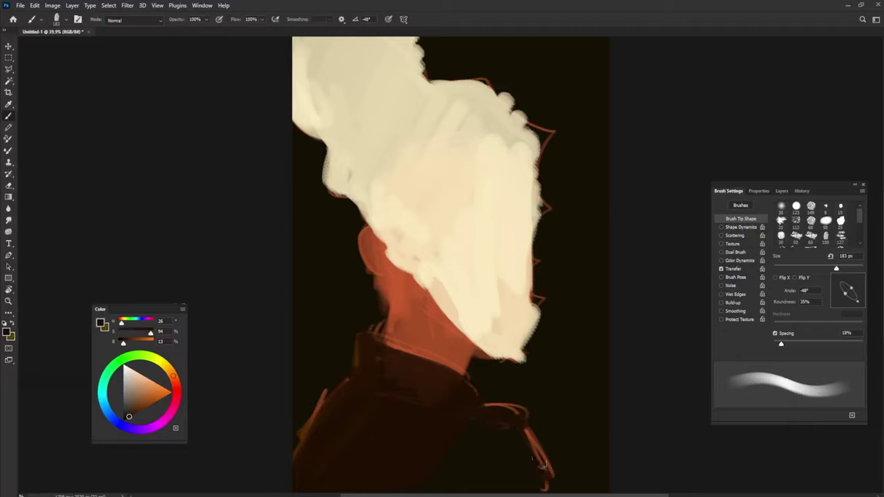
pyautogui.moveTo(532, 432); pyautogui.dragTo(449, 452)
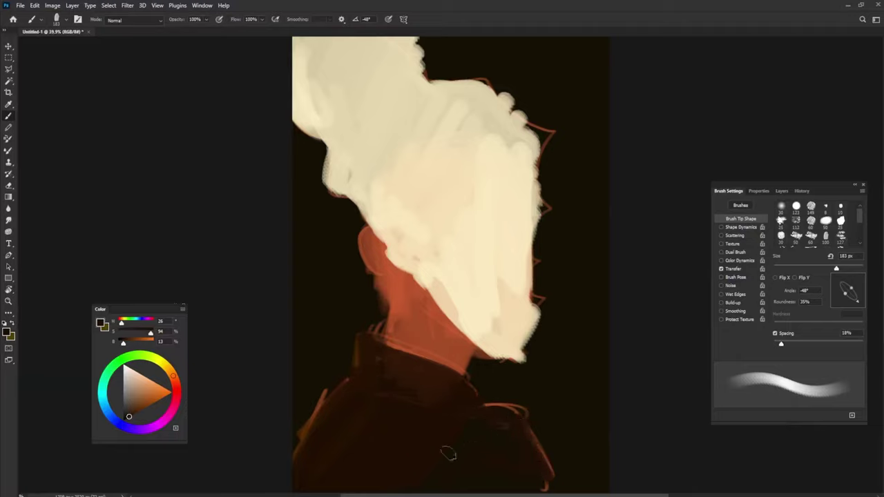
pyautogui.keyDown('alt'); pyautogui.click(497, 306); pyautogui.keyUp('alt')
# - Shrink the brush to 42 px at 90% opacity and trace cream lines along the collar and neck edge
pyautogui.moveTo(454, 381); pyautogui.dragTo(421, 360)
pyautogui.press('9')
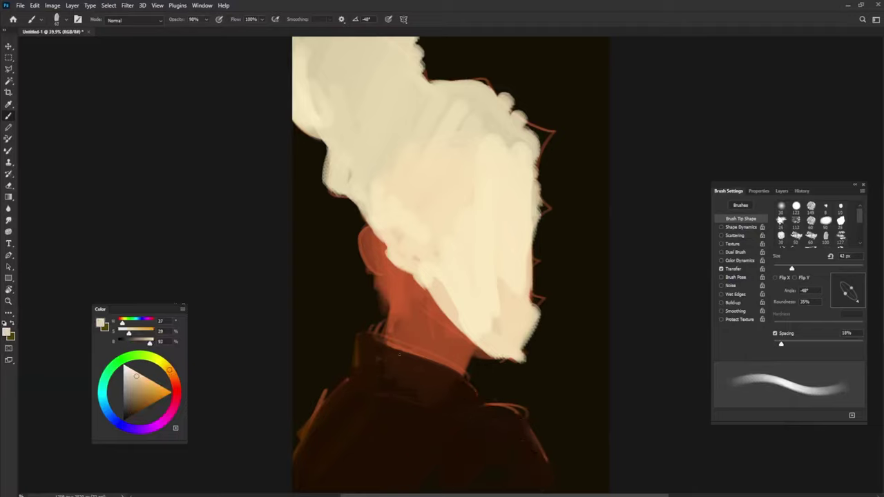
pyautogui.moveTo(366, 337)
pyautogui.mouseDown()
pyautogui.moveTo(480, 394)
pyautogui.moveTo(474, 384)
pyautogui.moveTo(477, 392)
pyautogui.moveTo(462, 395)
pyautogui.mouseUp()
pyautogui.keyDown('alt'); pyautogui.click(424, 381); pyautogui.keyUp('alt')
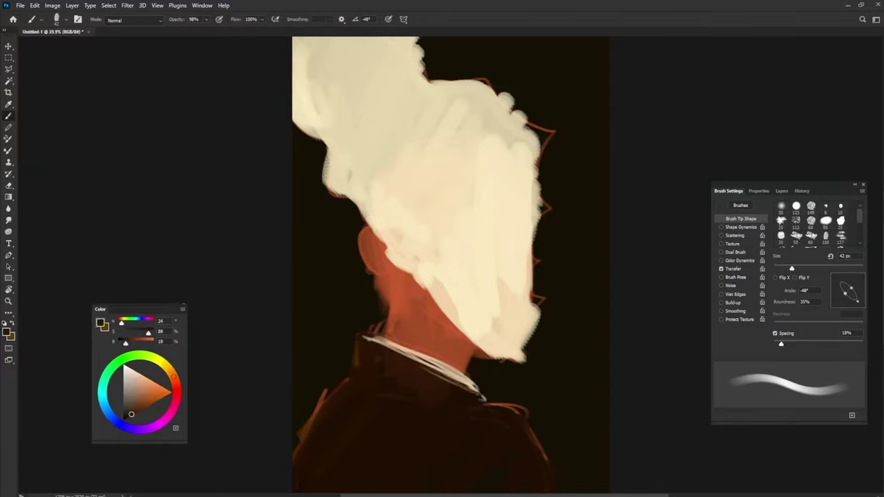
pyautogui.keyDown('alt'); pyautogui.click(458, 373); pyautogui.keyUp('alt')
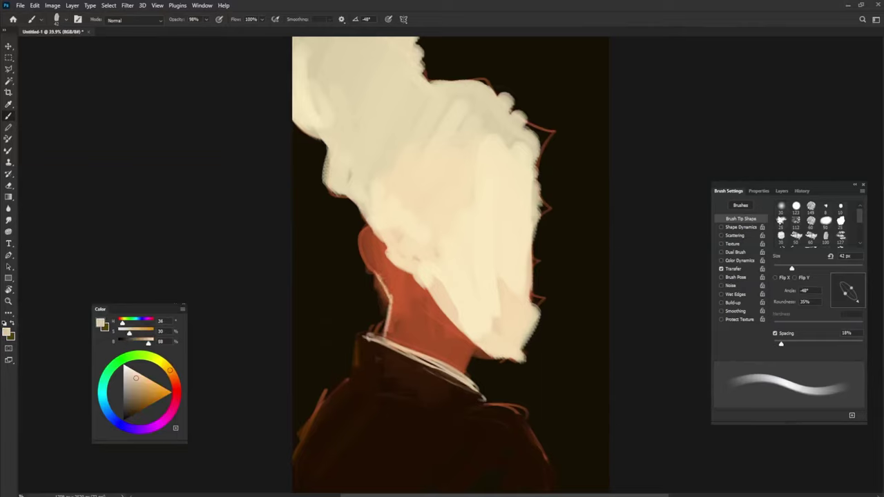
pyautogui.moveTo(386, 280)
pyautogui.mouseDown()
pyautogui.moveTo(359, 245)
pyautogui.moveTo(384, 282)
pyautogui.mouseUp()
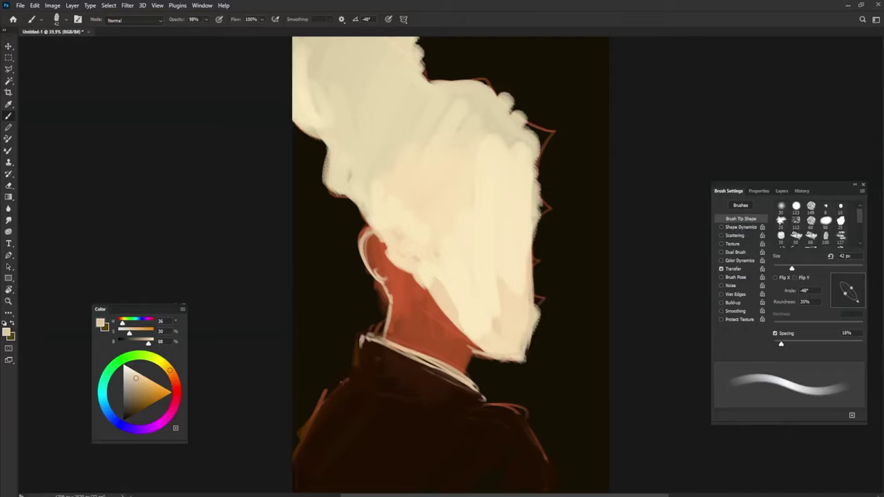
# - Draw light lines along the left shoulder, across the jacket collar and a right seam; brush to 52 px
pyautogui.moveTo(347, 380); pyautogui.dragTo(318, 408)
pyautogui.moveTo(350, 379); pyautogui.dragTo(300, 419)
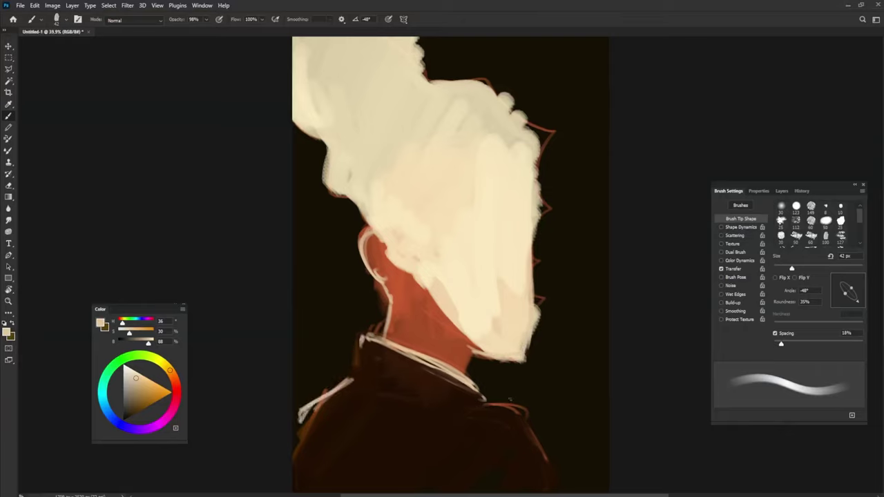
pyautogui.moveTo(436, 406)
pyautogui.mouseDown()
pyautogui.moveTo(532, 432)
pyautogui.moveTo(520, 437)
pyautogui.mouseUp()
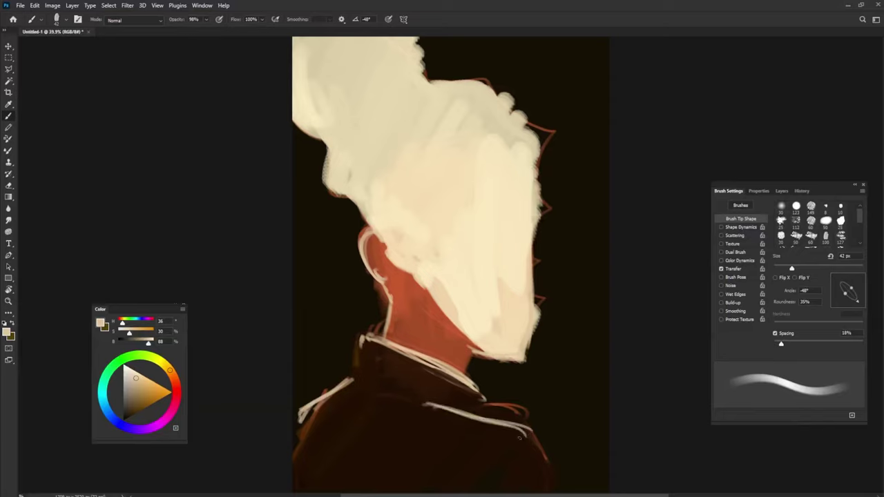
pyautogui.moveTo(493, 467); pyautogui.dragTo(541, 437)
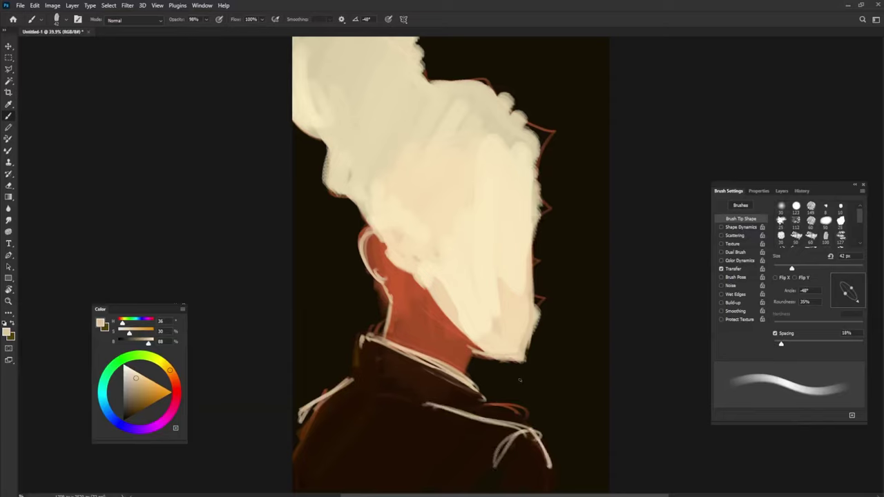
pyautogui.press(']')
# - Sample the neck's orange-red, darken it, and paint red-brown shadows under the jaw and down the neck
pyautogui.keyDown('alt'); pyautogui.click(423, 306); pyautogui.keyUp('alt')
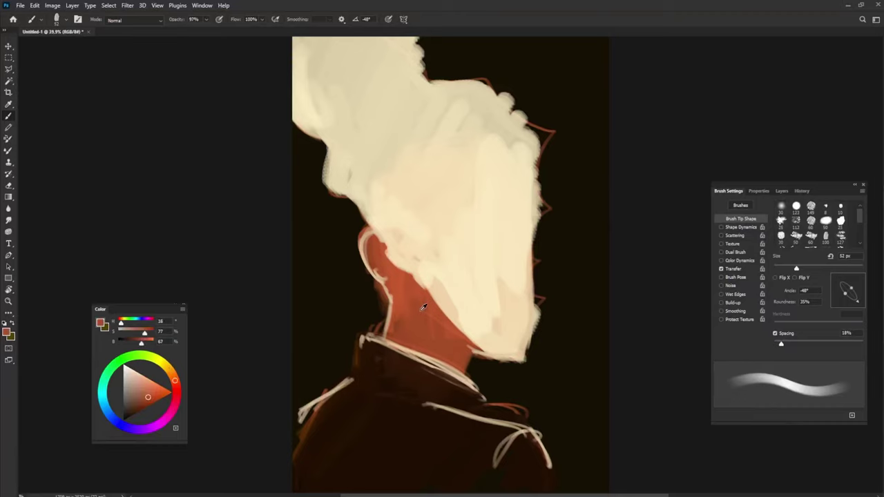
pyautogui.click(137, 411)
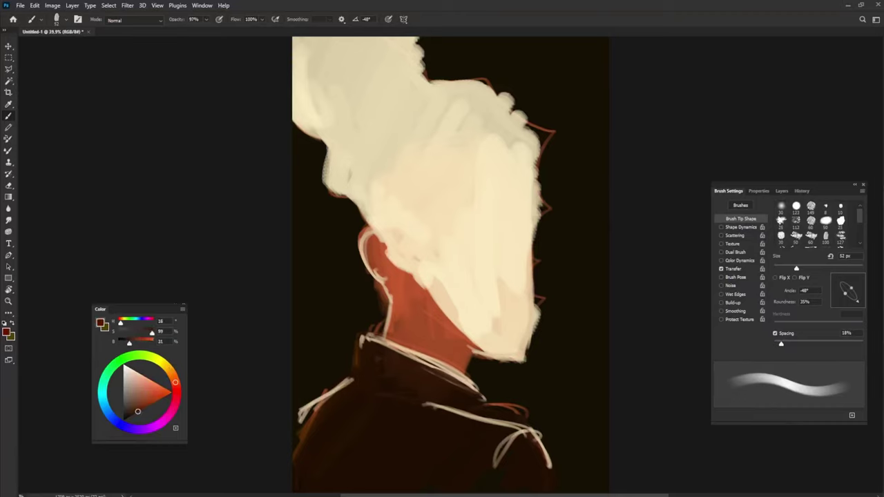
pyautogui.press(']')
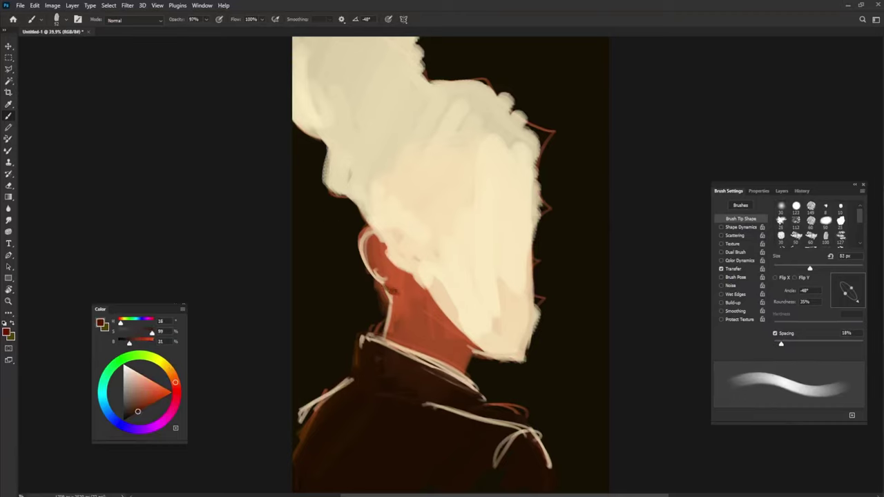
pyautogui.moveTo(411, 299)
pyautogui.mouseDown()
pyautogui.moveTo(393, 315)
pyautogui.moveTo(480, 353)
pyautogui.mouseUp()
pyautogui.keyDown('alt'); pyautogui.click(402, 298); pyautogui.keyUp('alt')
pyautogui.moveTo(419, 322); pyautogui.dragTo(490, 360)
pyautogui.keyDown('alt'); pyautogui.click(417, 311); pyautogui.keyUp('alt')
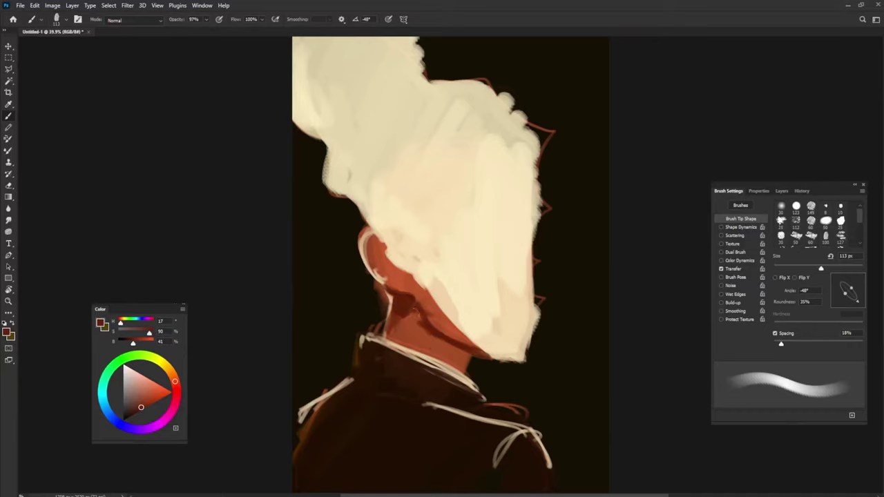
pyautogui.moveTo(415, 310); pyautogui.dragTo(461, 355)
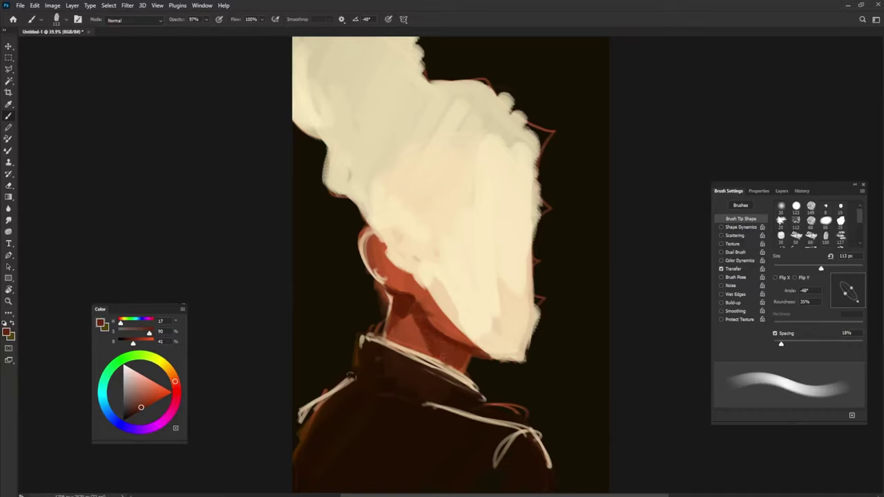
pyautogui.keyDown('alt'); pyautogui.click(467, 354); pyautogui.keyUp('alt')
pyautogui.moveTo(462, 354); pyautogui.dragTo(464, 352)
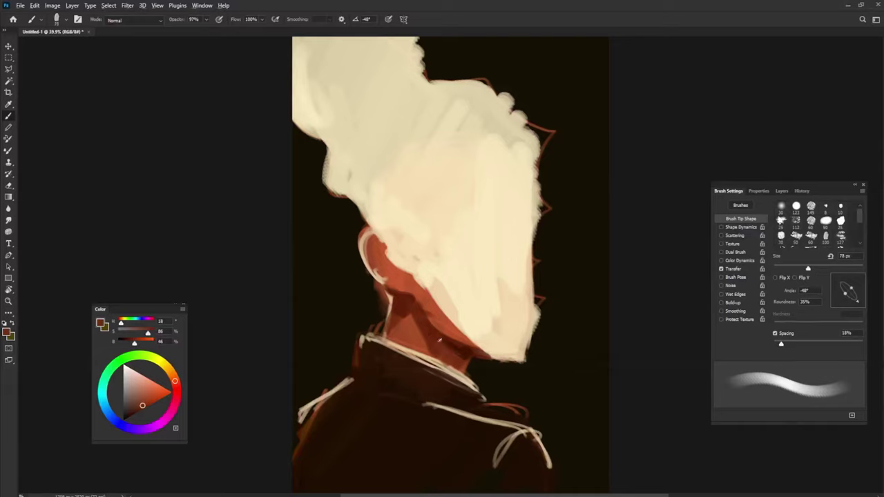
pyautogui.keyDown('alt'); pyautogui.click(449, 349); pyautogui.keyUp('alt')
pyautogui.press(']')
pyautogui.press(']')
pyautogui.press(']')
# - Rotate the brush tip to about -78° and paint a dark triangular mark on the mask face
pyautogui.hotkey('shift', 'Left')
pyautogui.hotkey('shift', 'Left')
pyautogui.hotkey('shift', 'Left')
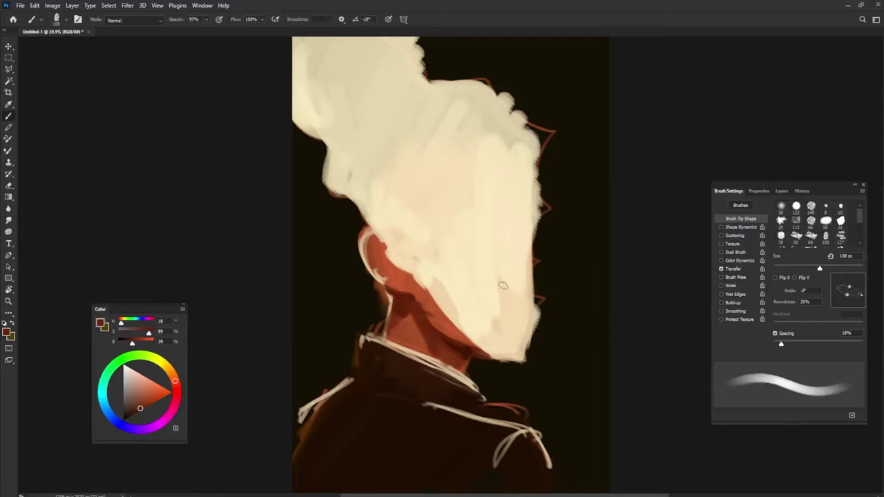
pyautogui.hotkey('shift', 'Right')
pyautogui.hotkey('shift', 'Right')
pyautogui.hotkey('shift', 'Right')
pyautogui.press('[')
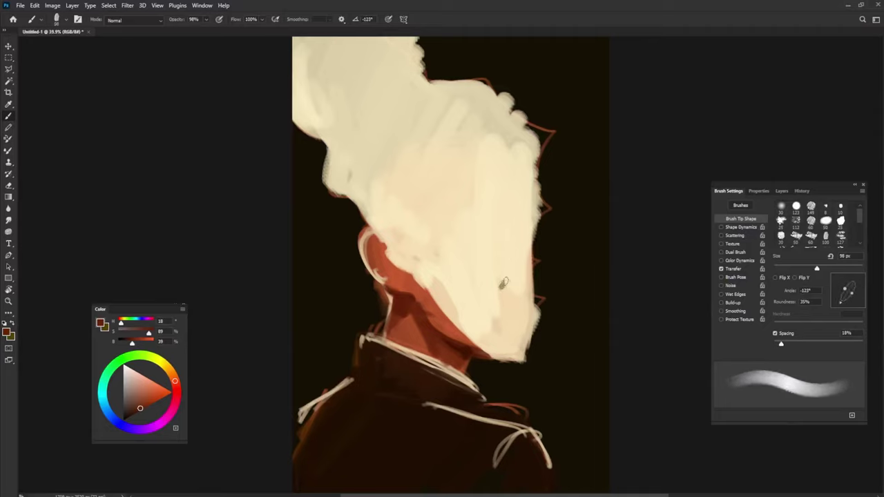
pyautogui.hotkey('shift', 'Right')
pyautogui.hotkey('shift', 'Right')
pyautogui.hotkey('shift', 'Left')
pyautogui.hotkey('shift', 'Left')
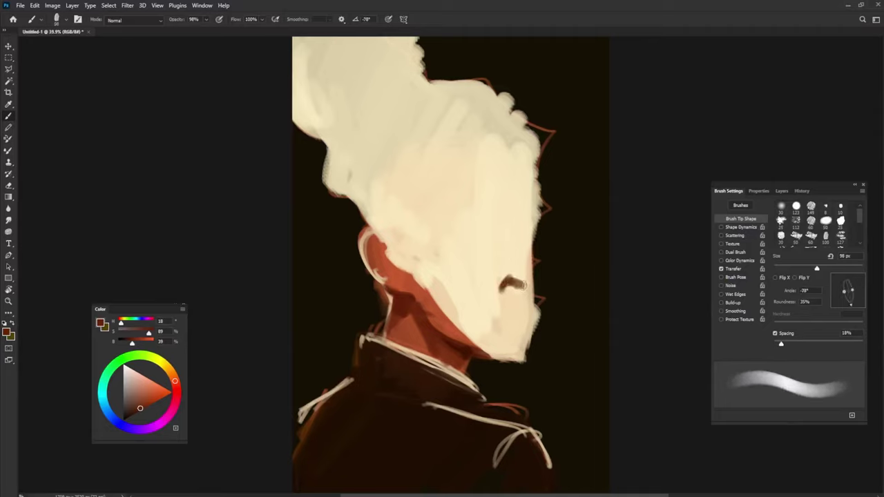
pyautogui.hotkey('shift', 'Left')
pyautogui.hotkey('shift', 'Left')
pyautogui.hotkey('shift', 'Left')
pyautogui.hotkey('shift', 'Left')
pyautogui.hotkey('shift', 'Left')
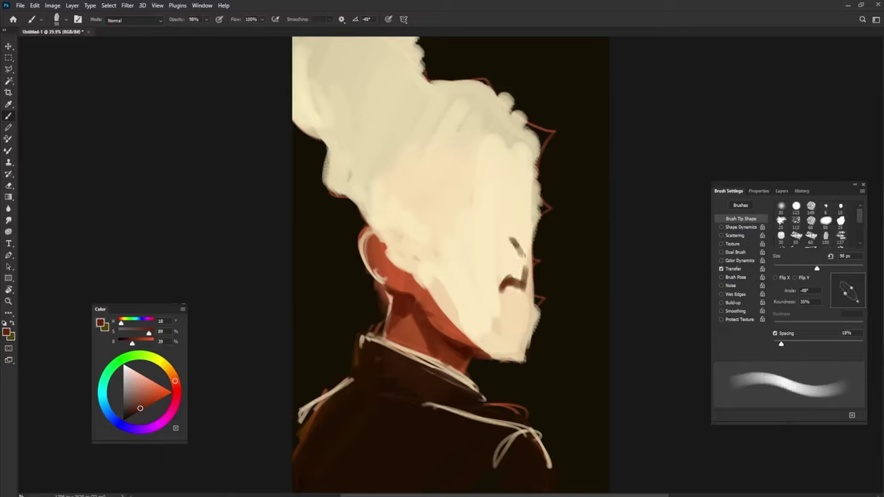
pyautogui.moveTo(514, 240); pyautogui.dragTo(527, 285)
pyautogui.hotkey('shift', 'Right')
pyautogui.hotkey('shift', 'Right')
pyautogui.hotkey('shift', 'Right')
pyautogui.moveTo(513, 240); pyautogui.dragTo(499, 284)
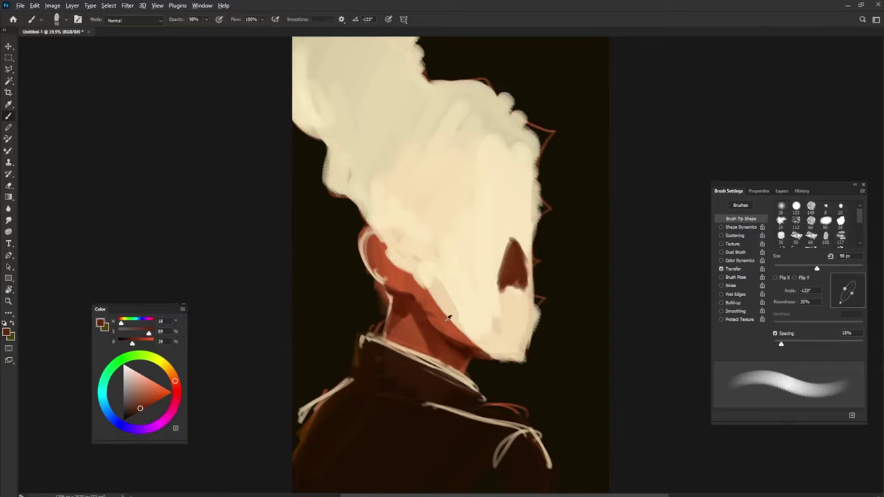
# - Trim the triangle with sampled cream, rotate the brush to 177°, and mix a full-brightness red for the nose
pyautogui.keyDown('alt'); pyautogui.click(448, 317); pyautogui.keyUp('alt')
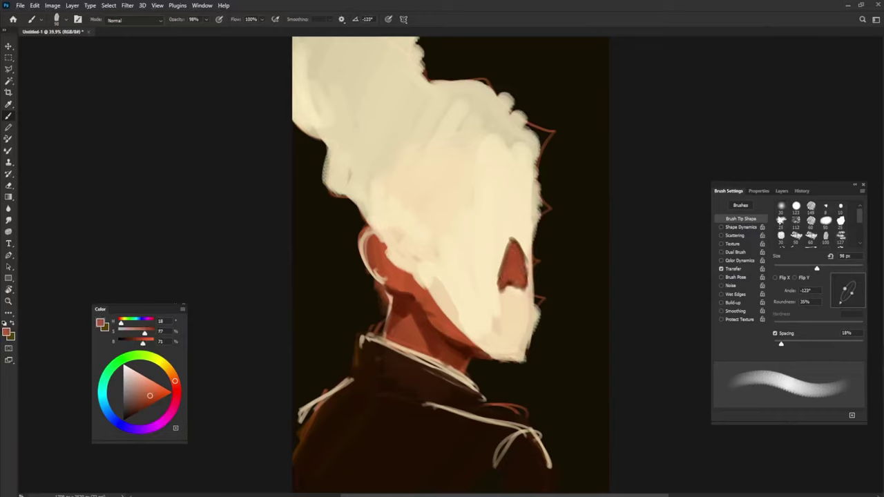
pyautogui.keyDown('alt'); pyautogui.click(504, 235); pyautogui.keyUp('alt')
pyautogui.moveTo(520, 243); pyautogui.dragTo(503, 279)
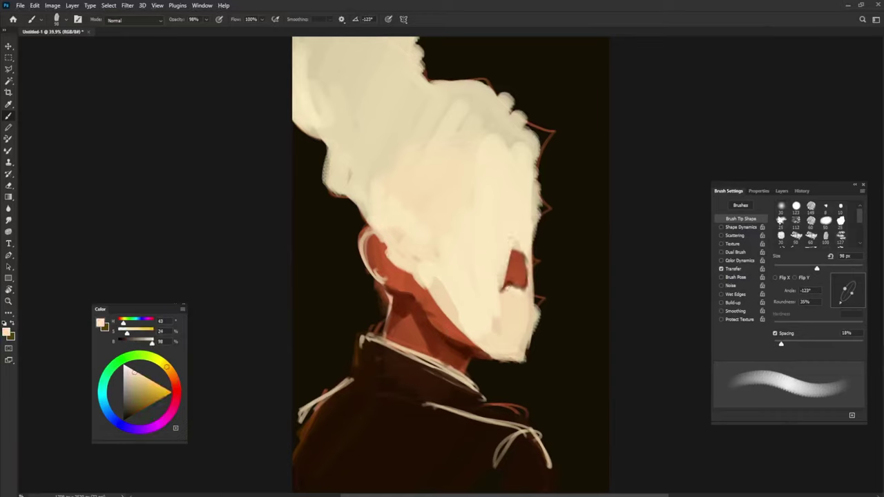
pyautogui.keyDown('alt'); pyautogui.click(519, 276); pyautogui.keyUp('alt')
pyautogui.hotkey('shift', 'Right')
pyautogui.hotkey('shift', 'Right')
pyautogui.hotkey('shift', 'Right')
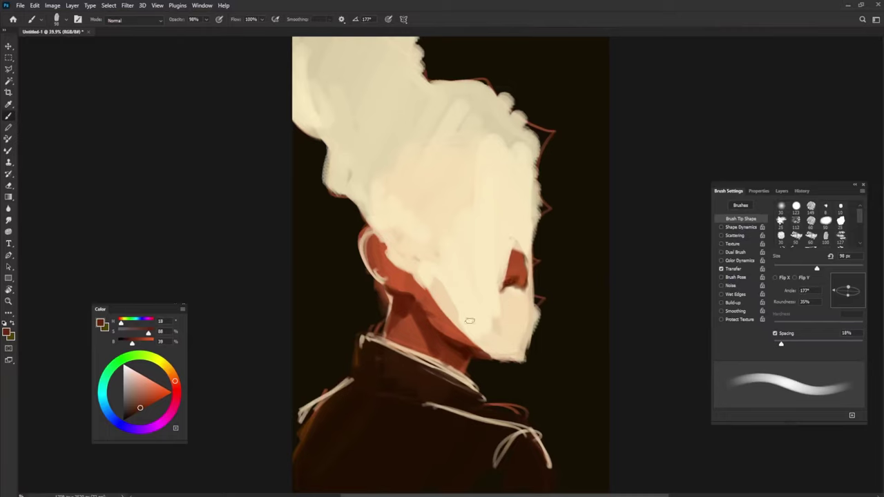
pyautogui.click(176, 391)
pyautogui.click(153, 403)
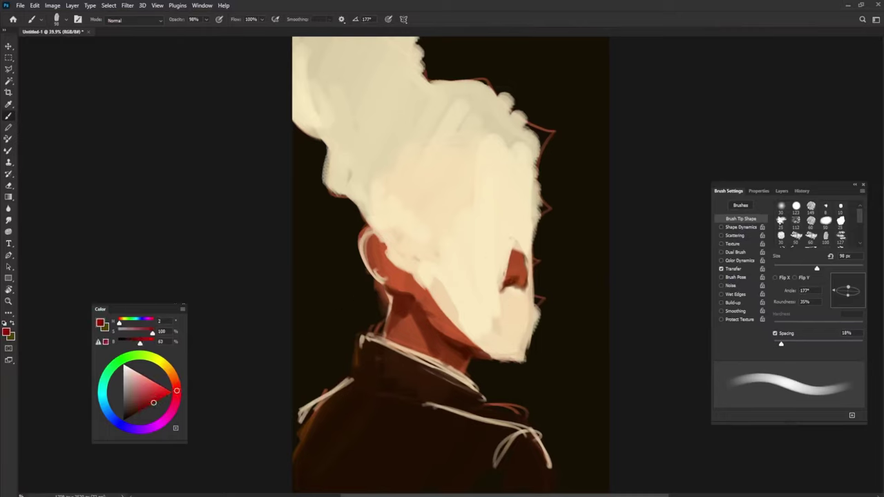
pyautogui.moveTo(160, 391)
pyautogui.mouseDown()
pyautogui.moveTo(172, 392)
pyautogui.moveTo(166, 395)
pyautogui.mouseUp()
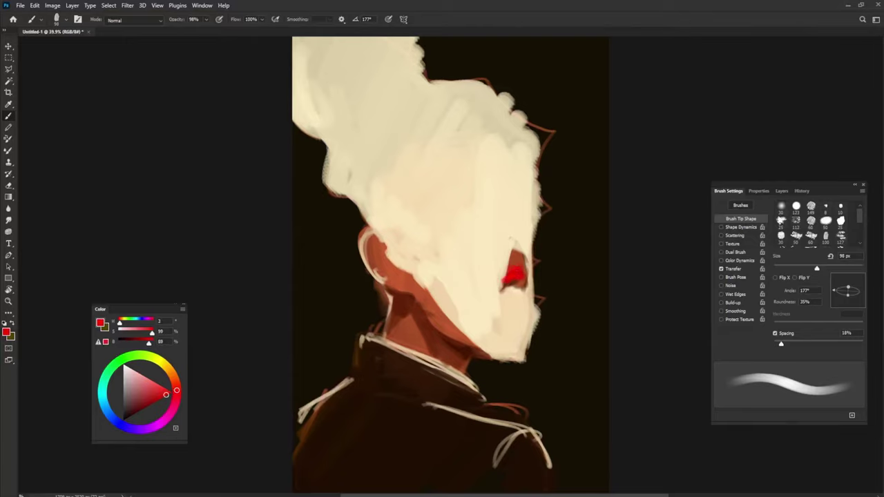
# - At 100% opacity, touch up the red nose, alternating sampled mask cream, nose red, jacket brown and face peach
pyautogui.press('0')
pyautogui.keyDown('alt'); pyautogui.click(511, 240); pyautogui.keyUp('alt')
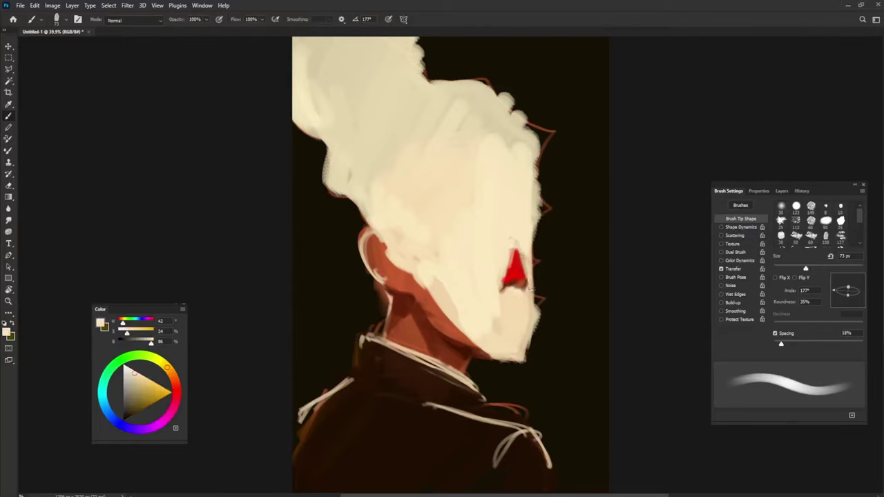
pyautogui.keyDown('alt'); pyautogui.click(519, 276); pyautogui.keyUp('alt')
pyautogui.keyDown('alt'); pyautogui.click(401, 324); pyautogui.keyUp('alt')
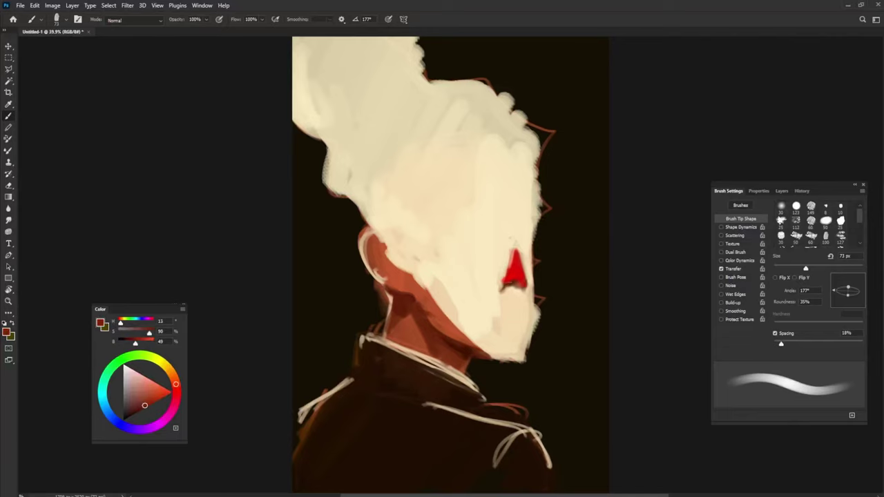
pyautogui.keyDown('alt'); pyautogui.click(522, 280); pyautogui.keyUp('alt')
pyautogui.keyDown('alt'); pyautogui.click(435, 317); pyautogui.keyUp('alt')
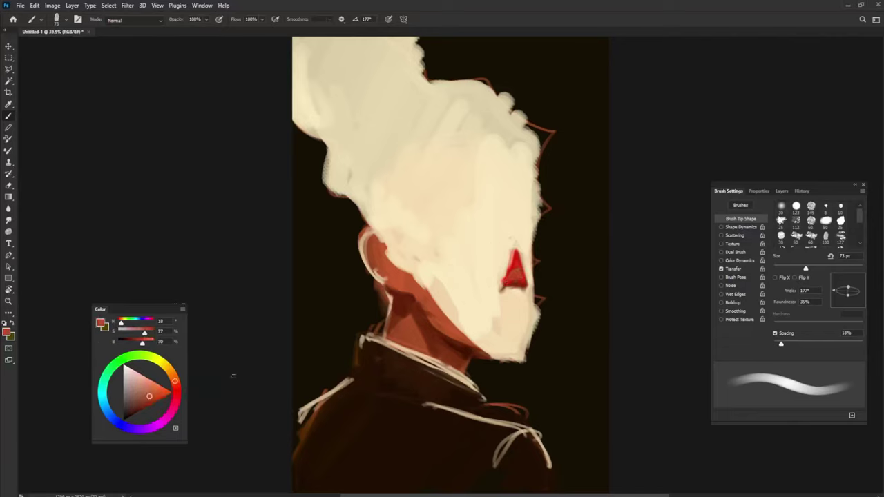
pyautogui.hotkey('shift', 'Right')
pyautogui.hotkey('shift', 'Right')
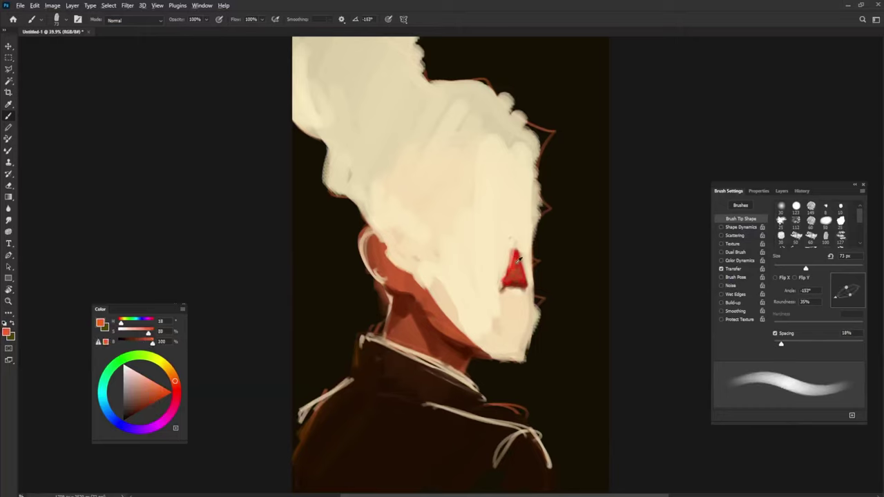
pyautogui.keyDown('alt'); pyautogui.click(519, 259); pyautogui.keyUp('alt')
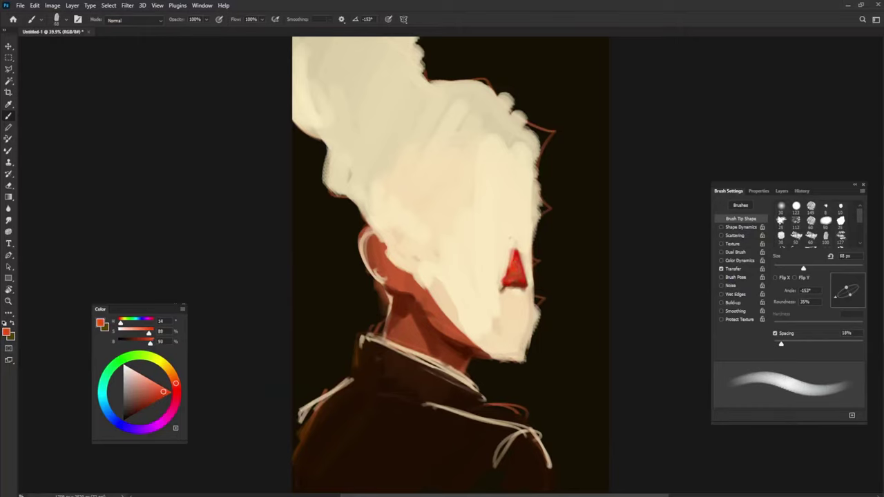
pyautogui.keyDown('alt'); pyautogui.click(442, 391); pyautogui.keyUp('alt')
pyautogui.hotkey('shift', 'Left')
pyautogui.hotkey('shift', 'Left')
pyautogui.keyDown('alt'); pyautogui.click(518, 283); pyautogui.keyUp('alt')
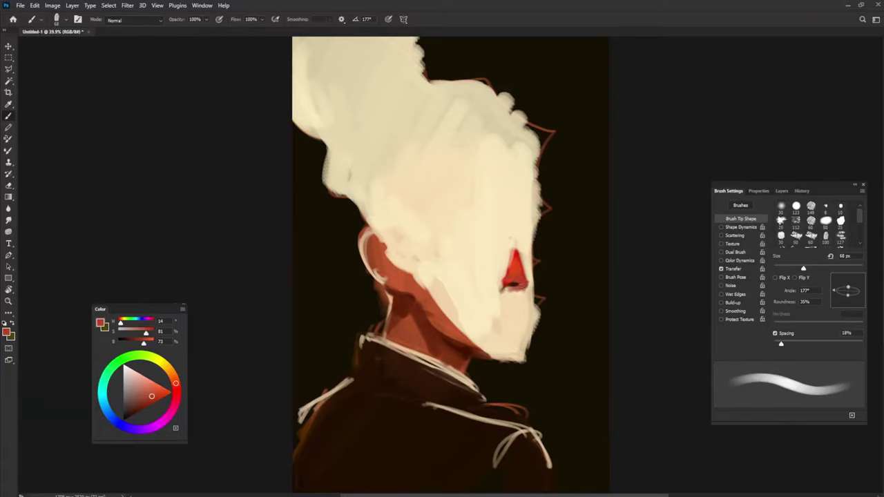
pyautogui.keyDown('alt'); pyautogui.click(514, 284); pyautogui.keyUp('alt')
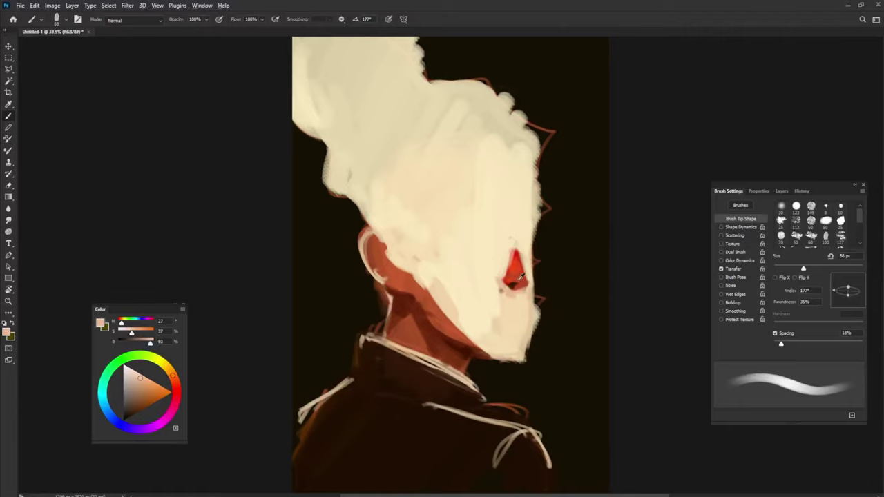
# - Blend peach sampled from the mask over the nose's upper-left edge
pyautogui.keyDown('alt'); pyautogui.click(518, 280); pyautogui.keyUp('alt')
pyautogui.keyDown('alt'); pyautogui.click(511, 287); pyautogui.keyUp('alt')
pyautogui.hotkey('shift', 'Left')
pyautogui.hotkey('shift', 'Left')
pyautogui.hotkey('shift', 'Left')
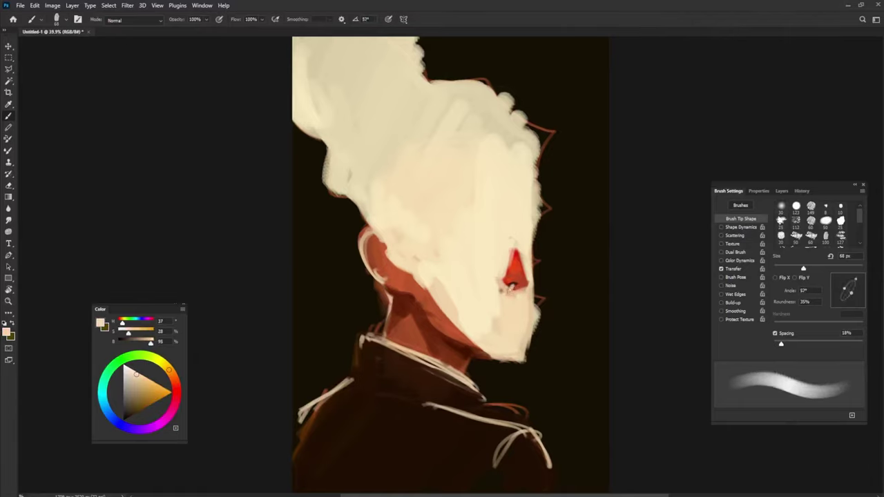
pyautogui.keyDown('alt'); pyautogui.click(524, 277); pyautogui.keyUp('alt')
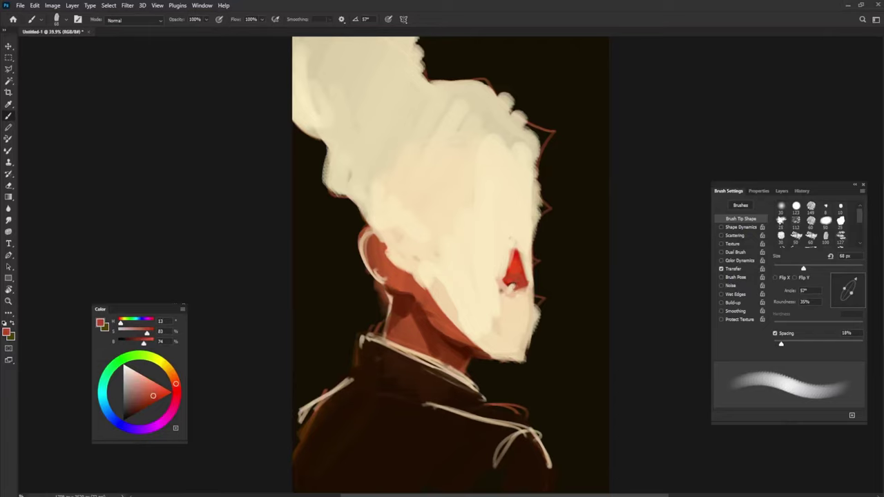
pyautogui.hotkey('shift', 'Left')
pyautogui.hotkey('shift', 'Left')
pyautogui.hotkey('shift', 'Left')
pyautogui.keyDown('alt'); pyautogui.click(511, 287); pyautogui.keyUp('alt')
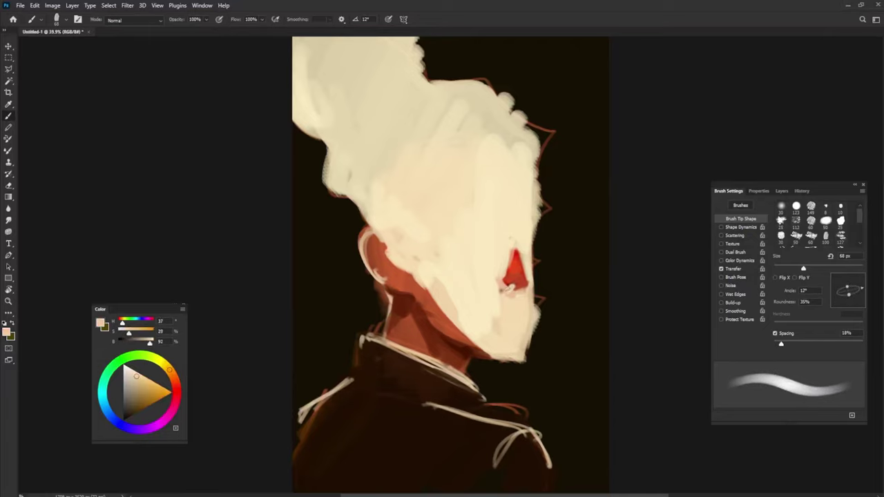
pyautogui.keyDown('alt'); pyautogui.click(503, 270); pyautogui.keyUp('alt')
pyautogui.moveTo(505, 271); pyautogui.dragTo(515, 247)
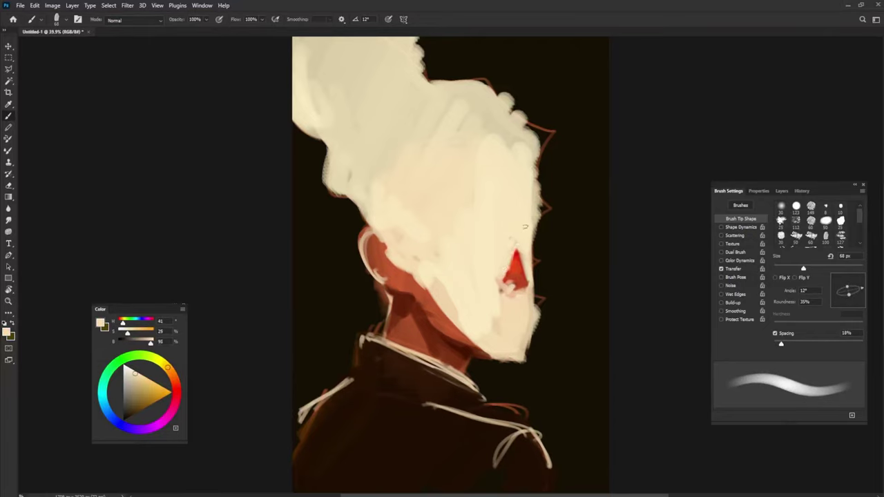
# - With a slightly larger brush, cover the neck's top edge and the dark edge left of it in peach
pyautogui.moveTo(456, 294); pyautogui.dragTo(464, 290)
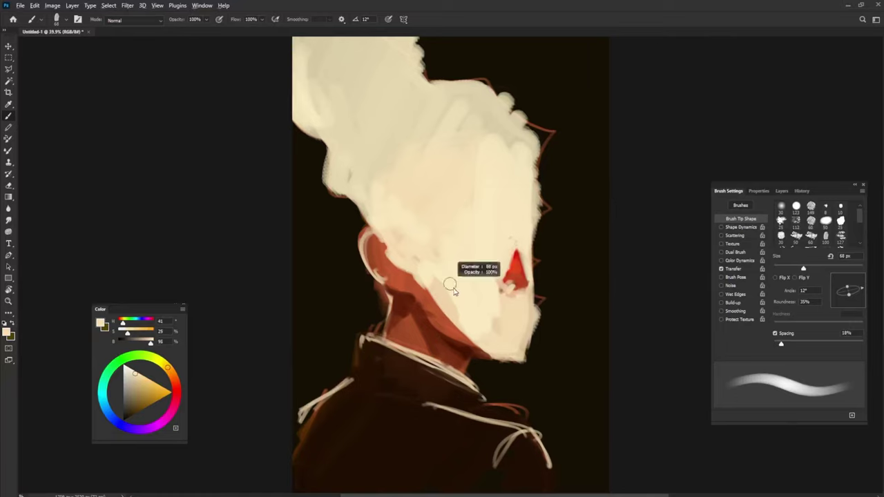
pyautogui.keyDown('alt'); pyautogui.click(413, 248); pyautogui.keyUp('alt')
pyautogui.hotkey('shift', 'Right')
pyautogui.hotkey('shift', 'Right')
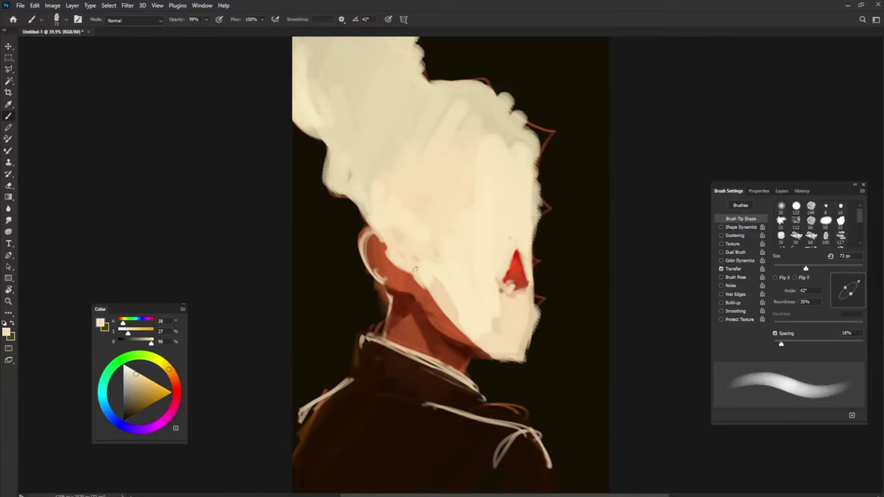
pyautogui.moveTo(374, 223); pyautogui.dragTo(391, 254)
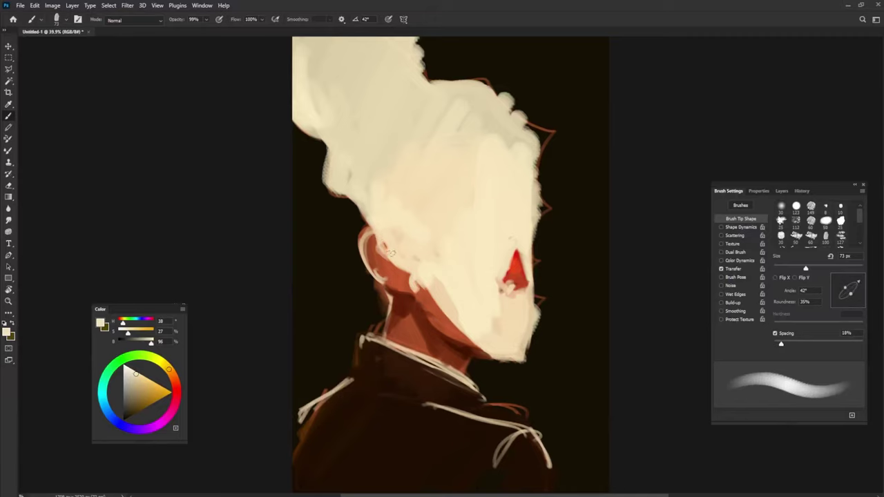
pyautogui.moveTo(373, 218)
pyautogui.mouseDown()
pyautogui.moveTo(358, 235)
pyautogui.moveTo(349, 183)
pyautogui.moveTo(357, 216)
pyautogui.mouseUp()
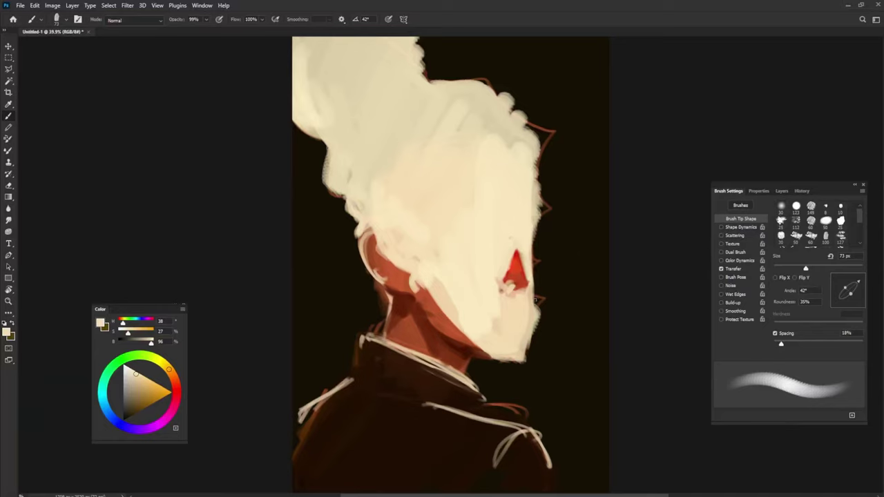
# - Brighten the right face edge with cream and paint a dark brown edge down the lower right face
pyautogui.moveTo(531, 191); pyautogui.dragTo(529, 246)
pyautogui.moveTo(531, 194); pyautogui.dragTo(533, 262)
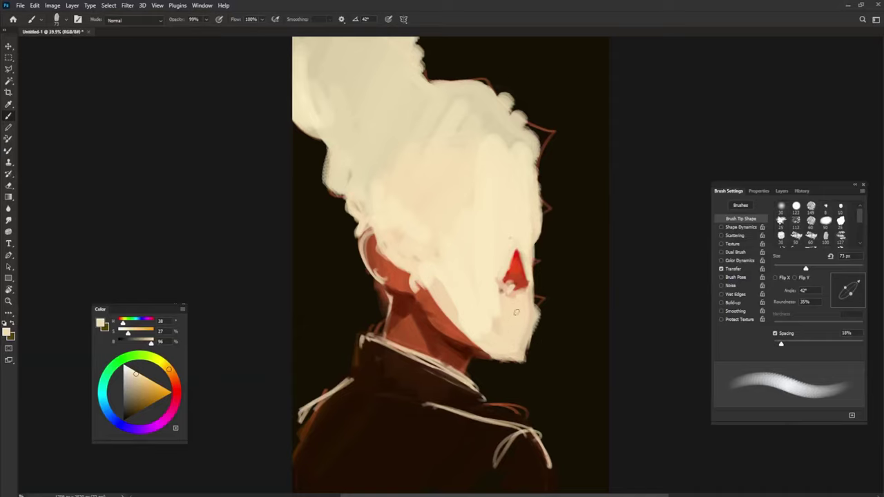
pyautogui.keyDown('alt'); pyautogui.click(540, 281); pyautogui.keyUp('alt')
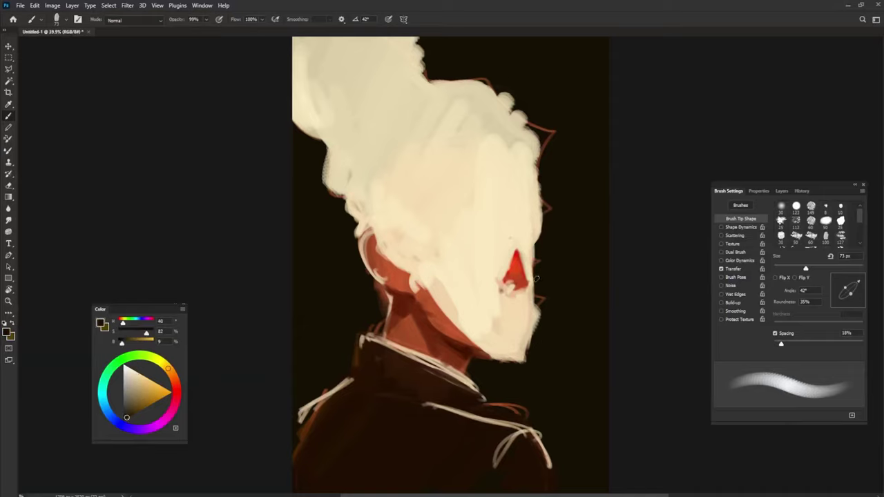
pyautogui.moveTo(537, 289)
pyautogui.mouseDown()
pyautogui.moveTo(531, 353)
pyautogui.moveTo(490, 360)
pyautogui.mouseUp()
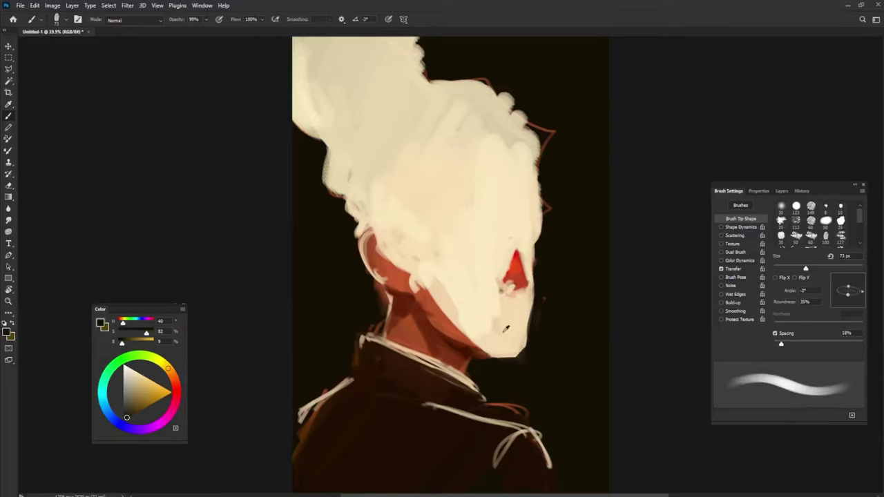
pyautogui.keyDown('alt'); pyautogui.click(516, 264); pyautogui.keyUp('alt')
pyautogui.click(154, 409)
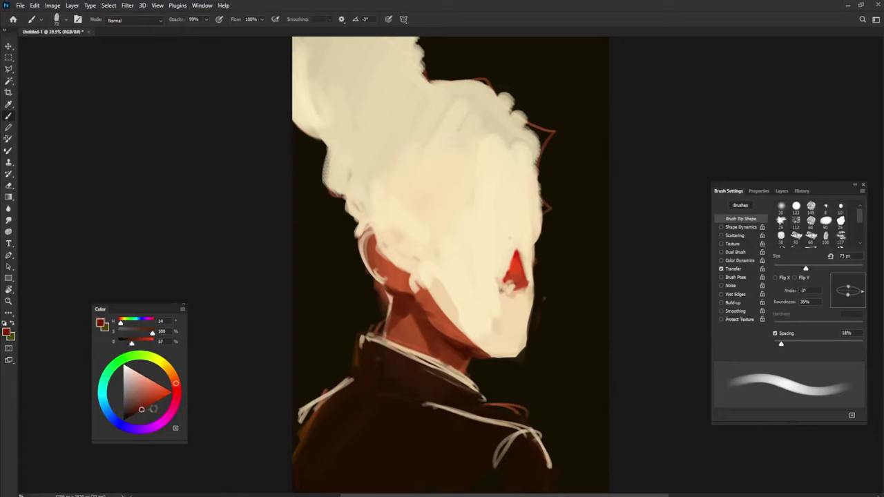
# - Outline the left eye socket in dark red and shape it, narrowing it with sampled cream
pyautogui.moveTo(456, 253)
pyautogui.mouseDown()
pyautogui.moveTo(472, 220)
pyautogui.moveTo(485, 265)
pyautogui.moveTo(459, 221)
pyautogui.moveTo(458, 246)
pyautogui.moveTo(476, 229)
pyautogui.moveTo(482, 256)
pyautogui.moveTo(454, 243)
pyautogui.moveTo(478, 258)
pyautogui.moveTo(531, 230)
pyautogui.moveTo(529, 253)
pyautogui.mouseUp()
pyautogui.keyDown('alt'); pyautogui.click(448, 217); pyautogui.keyUp('alt')
pyautogui.moveTo(448, 226)
pyautogui.mouseDown()
pyautogui.moveTo(446, 253)
pyautogui.moveTo(453, 226)
pyautogui.moveTo(478, 268)
pyautogui.mouseUp()
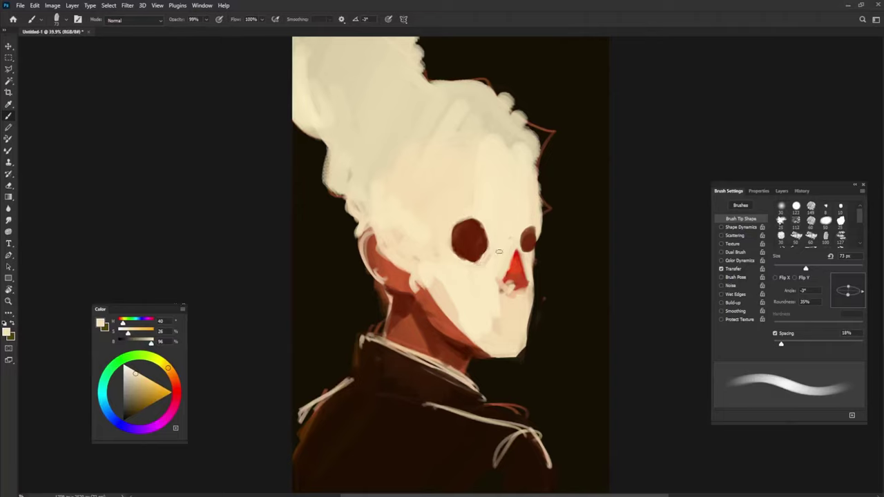
pyautogui.keyDown('alt'); pyautogui.click(472, 237); pyautogui.keyUp('alt')
pyautogui.moveTo(484, 232)
pyautogui.mouseDown()
pyautogui.moveTo(492, 253)
pyautogui.moveTo(484, 263)
pyautogui.mouseUp()
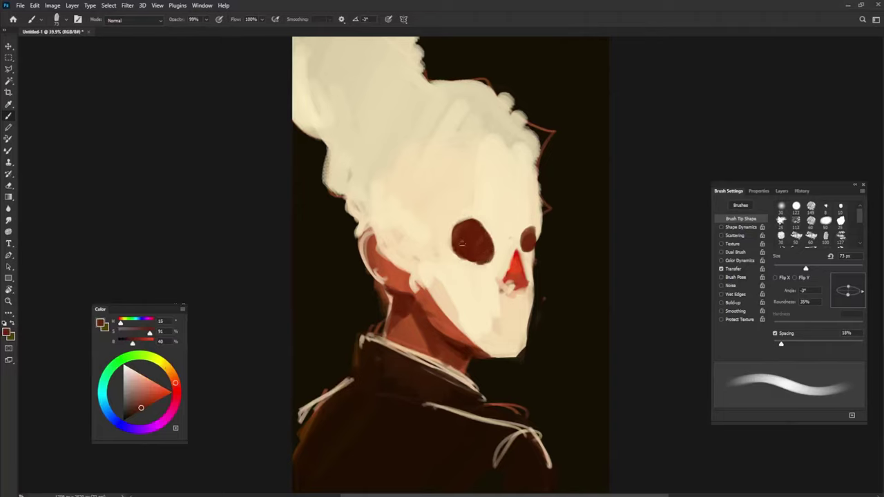
pyautogui.moveTo(482, 225); pyautogui.dragTo(492, 255)
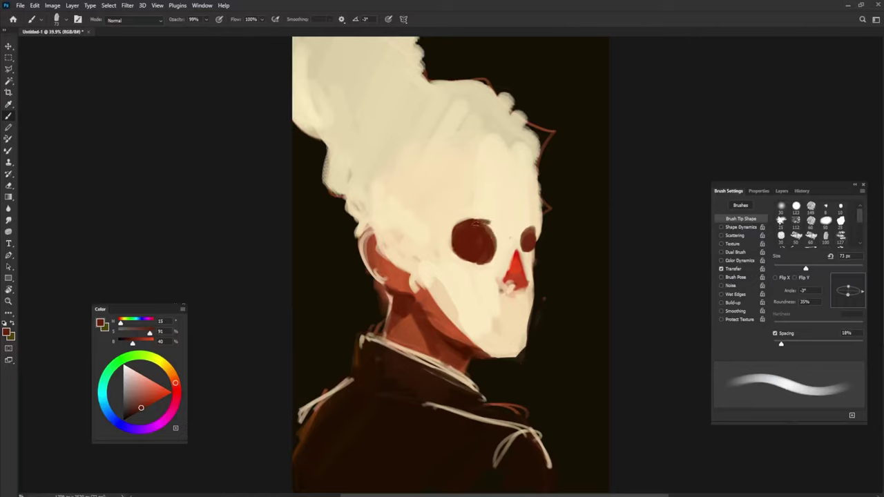
pyautogui.moveTo(483, 225)
pyautogui.mouseDown()
pyautogui.moveTo(495, 250)
pyautogui.moveTo(461, 271)
pyautogui.mouseUp()
# - Trim the left eye's left edge with cream and paint a curved dark red mouth below the nose
pyautogui.keyDown('alt'); pyautogui.click(442, 242); pyautogui.keyUp('alt')
pyautogui.moveTo(449, 235)
pyautogui.mouseDown()
pyautogui.moveTo(461, 269)
pyautogui.moveTo(451, 226)
pyautogui.moveTo(485, 221)
pyautogui.moveTo(497, 254)
pyautogui.mouseUp()
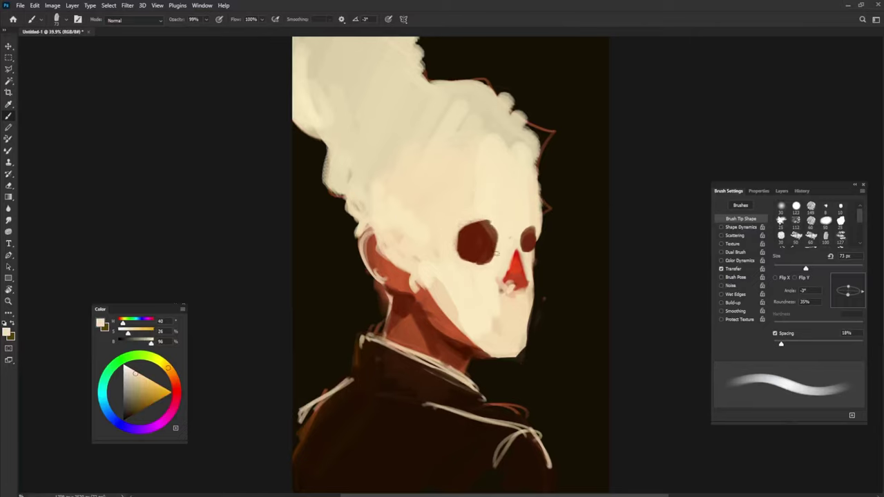
pyautogui.keyDown('alt'); pyautogui.click(474, 239); pyautogui.keyUp('alt')
pyautogui.moveTo(467, 305)
pyautogui.mouseDown()
pyautogui.moveTo(498, 319)
pyautogui.moveTo(483, 329)
pyautogui.moveTo(496, 326)
pyautogui.moveTo(491, 310)
pyautogui.moveTo(499, 333)
pyautogui.moveTo(473, 331)
pyautogui.moveTo(468, 322)
pyautogui.moveTo(485, 312)
pyautogui.mouseUp()
# - Paint a dark red-brown line from the jaw down into the mouth
pyautogui.keyDown('alt'); pyautogui.click(463, 305); pyautogui.keyUp('alt')
pyautogui.keyDown('alt'); pyautogui.click(478, 319); pyautogui.keyUp('alt')
pyautogui.hotkey('shift', 'Right')
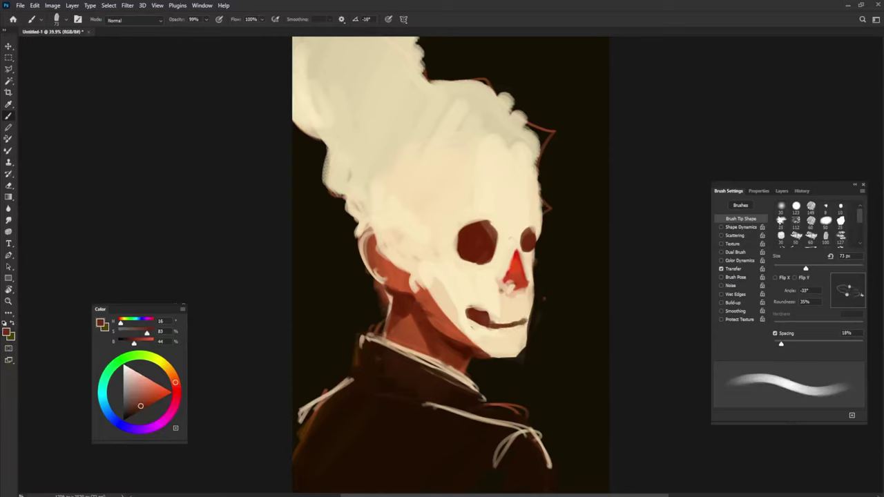
pyautogui.hotkey('shift', 'Left')
pyautogui.hotkey('shift', 'Left')
pyautogui.hotkey('shift', 'Left')
pyautogui.keyDown('alt'); pyautogui.click(458, 289); pyautogui.keyUp('alt')
pyautogui.keyDown('alt'); pyautogui.click(474, 316); pyautogui.keyUp('alt')
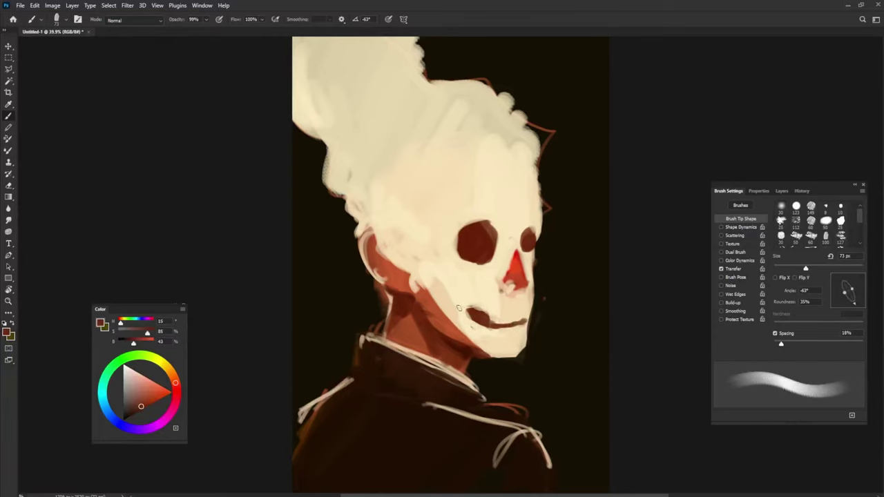
pyautogui.moveTo(459, 309)
pyautogui.mouseDown()
pyautogui.moveTo(436, 286)
pyautogui.moveTo(471, 317)
pyautogui.moveTo(486, 304)
pyautogui.moveTo(488, 318)
pyautogui.mouseUp()
# - Paint and darken a long dark jaw line down the lower left cheek
pyautogui.keyDown('alt'); pyautogui.click(474, 297); pyautogui.keyUp('alt')
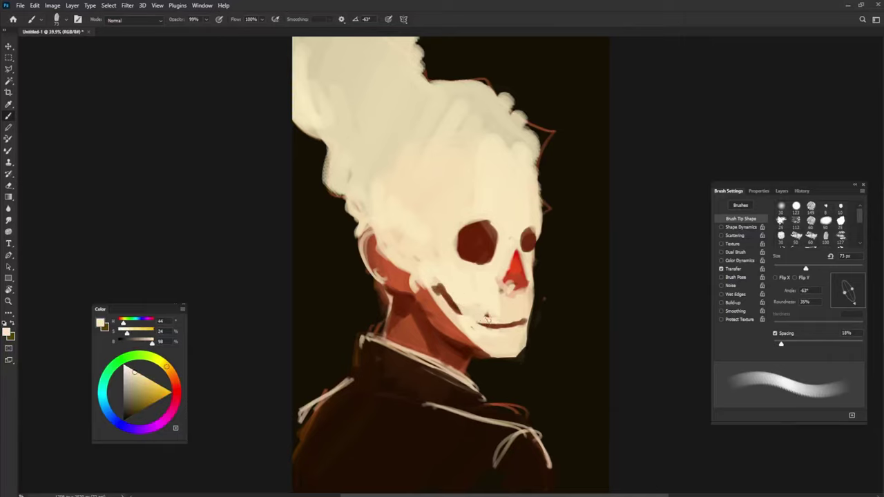
pyautogui.keyDown('alt'); pyautogui.click(480, 246); pyautogui.keyUp('alt')
pyautogui.moveTo(442, 295)
pyautogui.mouseDown()
pyautogui.moveTo(464, 329)
pyautogui.moveTo(493, 326)
pyautogui.mouseUp()
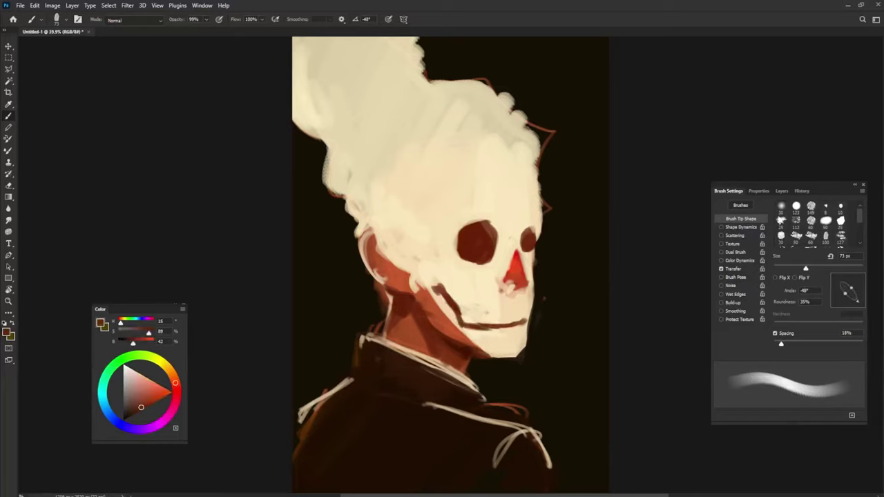
pyautogui.keyDown('alt'); pyautogui.click(435, 257); pyautogui.keyUp('alt')
pyautogui.keyDown('alt'); pyautogui.click(460, 309); pyautogui.keyUp('alt')
pyautogui.moveTo(435, 282); pyautogui.dragTo(456, 305)
pyautogui.keyDown('alt'); pyautogui.click(450, 280); pyautogui.keyUp('alt')
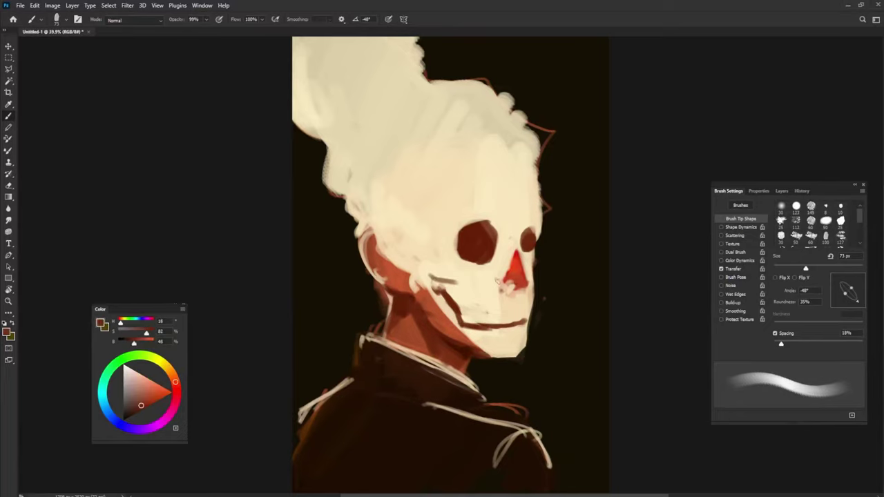
pyautogui.keyDown('alt'); pyautogui.click(450, 276); pyautogui.keyUp('alt')
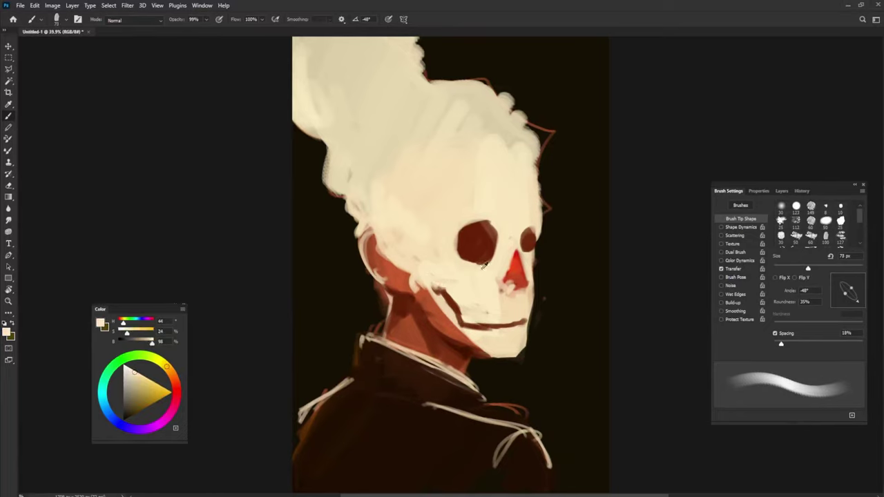
pyautogui.hotkey('shift', 'Right')
pyautogui.hotkey('shift', 'Right')
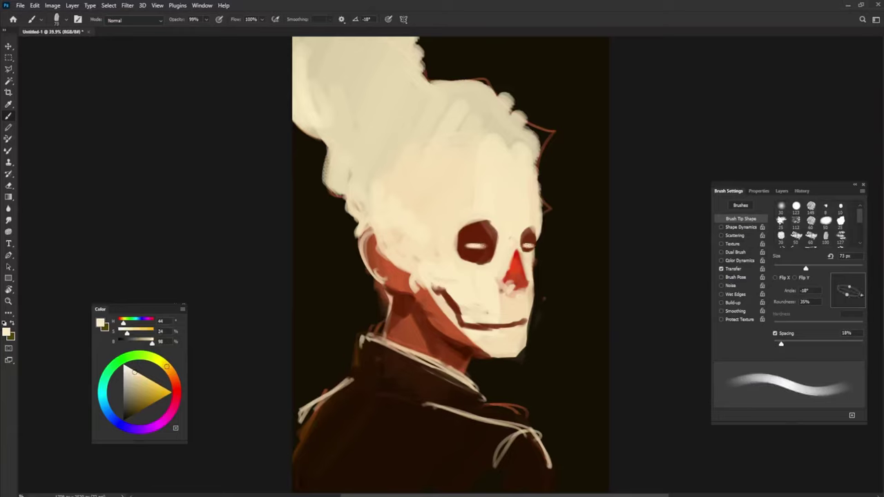
# - With the brush enlarged to 98–108 px, paint cream over the jaw and mouth lines
pyautogui.press(']')
pyautogui.press(']')
pyautogui.keyDown('alt'); pyautogui.click(475, 198); pyautogui.keyUp('alt')
pyautogui.keyDown('alt'); pyautogui.click(471, 299); pyautogui.keyUp('alt')
pyautogui.hotkey('shift', 'Left')
pyautogui.hotkey('shift', 'Left')
pyautogui.moveTo(437, 280)
pyautogui.mouseDown()
pyautogui.moveTo(456, 325)
pyautogui.moveTo(477, 326)
pyautogui.mouseUp()
pyautogui.press(']')
pyautogui.hotkey('shift', 'Left')
pyautogui.hotkey('shift', 'Left')
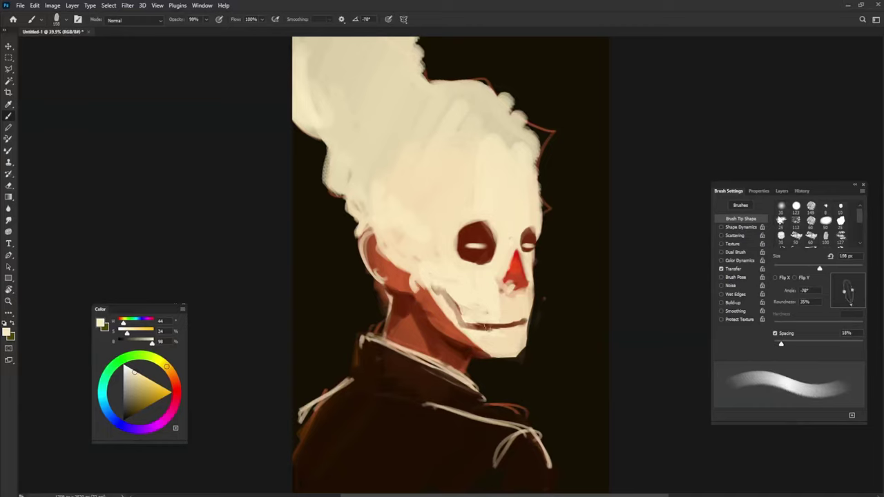
pyautogui.moveTo(454, 297)
pyautogui.mouseDown()
pyautogui.moveTo(475, 335)
pyautogui.moveTo(516, 333)
pyautogui.moveTo(485, 335)
pyautogui.mouseUp()
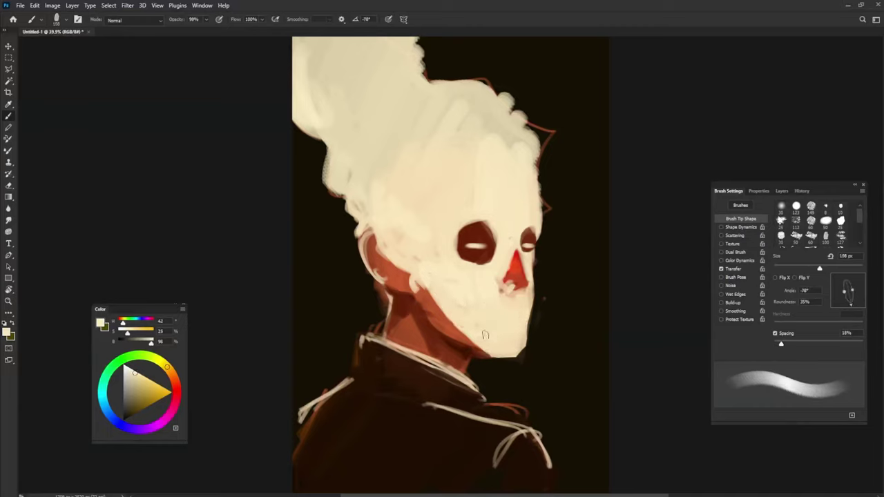
# - Paint nose red inside the left eye to reshape its socket
pyautogui.keyDown('alt'); pyautogui.click(519, 264); pyautogui.keyUp('alt')
pyautogui.moveTo(464, 240); pyautogui.dragTo(476, 233)
pyautogui.keyDown('alt'); pyautogui.click(474, 234); pyautogui.keyUp('alt')
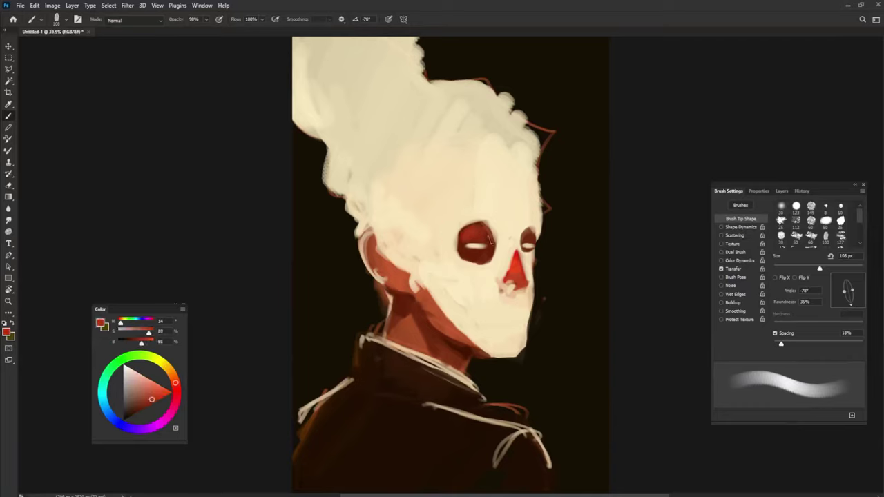
pyautogui.hotkey('shift', 'Left')
pyautogui.hotkey('shift', 'Left')
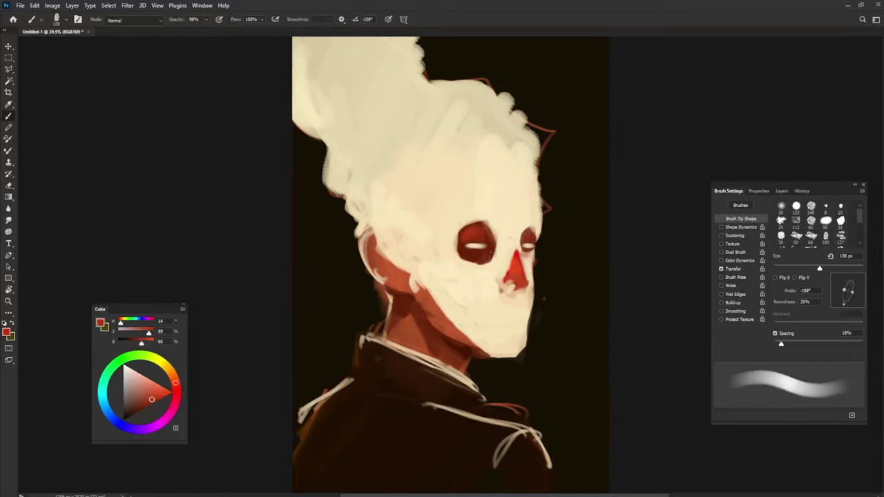
pyautogui.moveTo(493, 241)
pyautogui.mouseDown()
pyautogui.moveTo(492, 260)
pyautogui.moveTo(484, 242)
pyautogui.mouseUp()
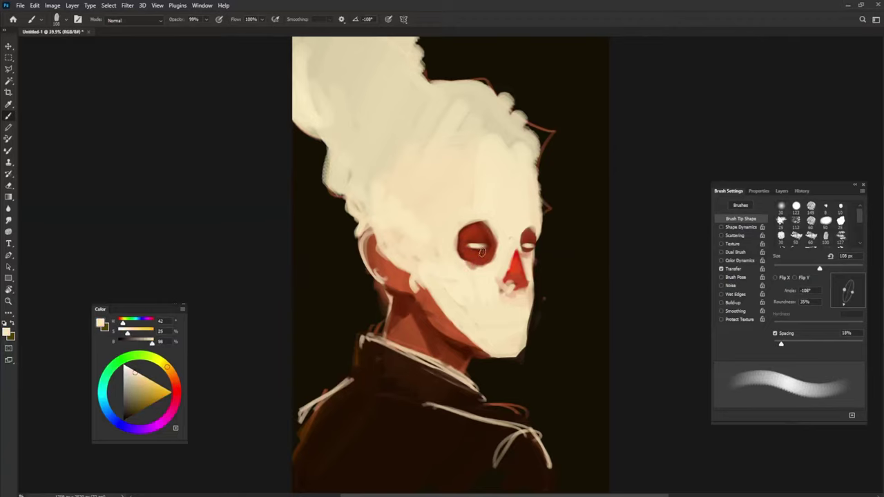
pyautogui.press('[')
# - Sample reds and forehead cream, then pick a more saturated yellow cream
pyautogui.keyDown('alt'); pyautogui.click(490, 239); pyautogui.keyUp('alt')
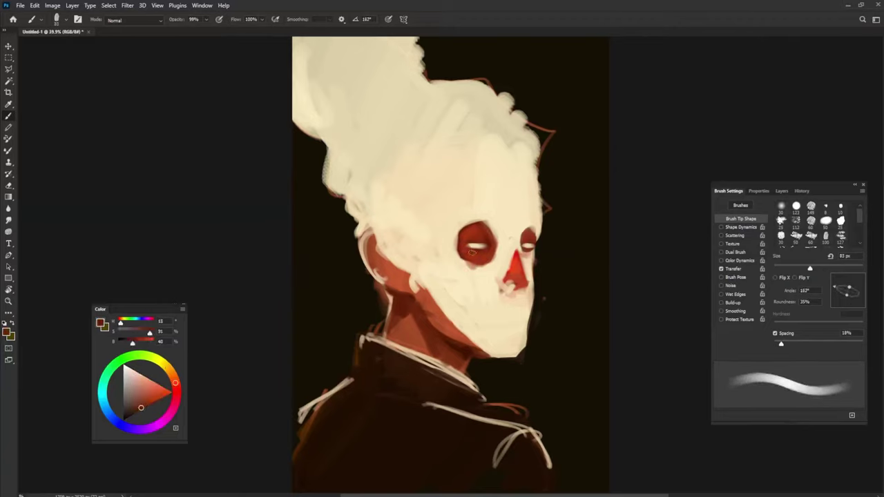
pyautogui.keyDown('alt'); pyautogui.click(412, 290); pyautogui.keyUp('alt')
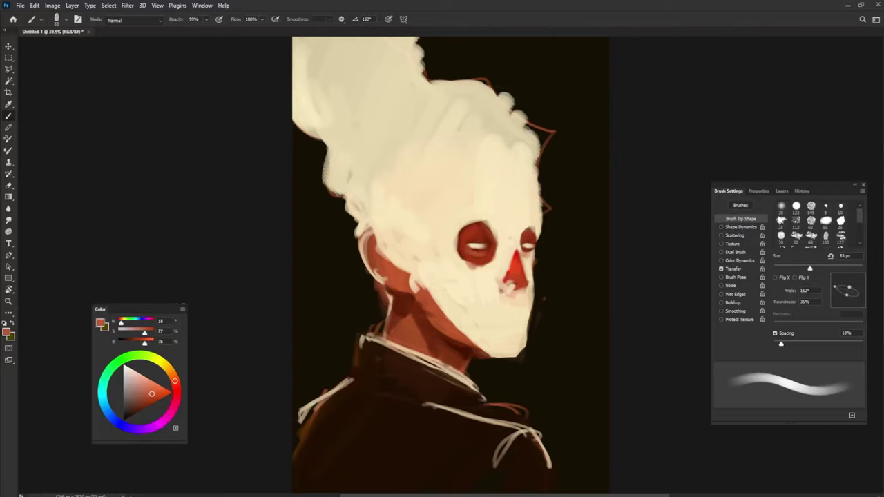
pyautogui.keyDown('alt'); pyautogui.click(508, 280); pyautogui.keyUp('alt')
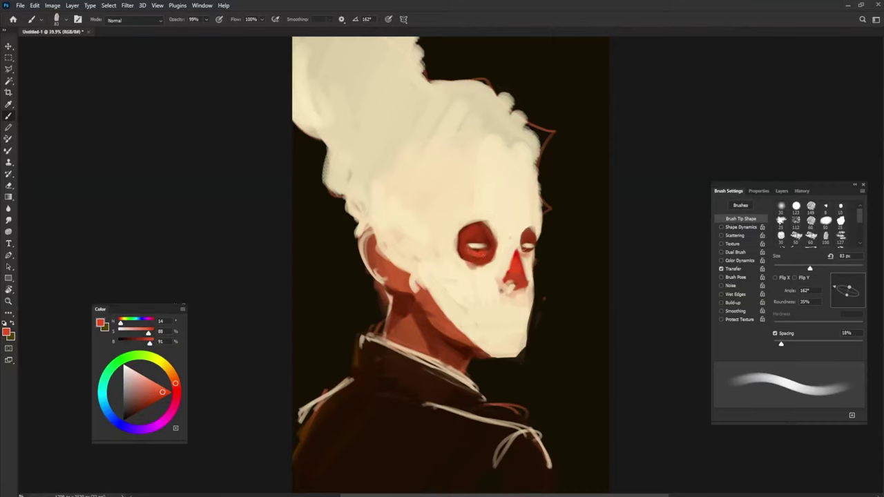
pyautogui.keyDown('alt'); pyautogui.click(532, 235); pyautogui.keyUp('alt')
pyautogui.keyDown('alt'); pyautogui.click(483, 228); pyautogui.keyUp('alt')
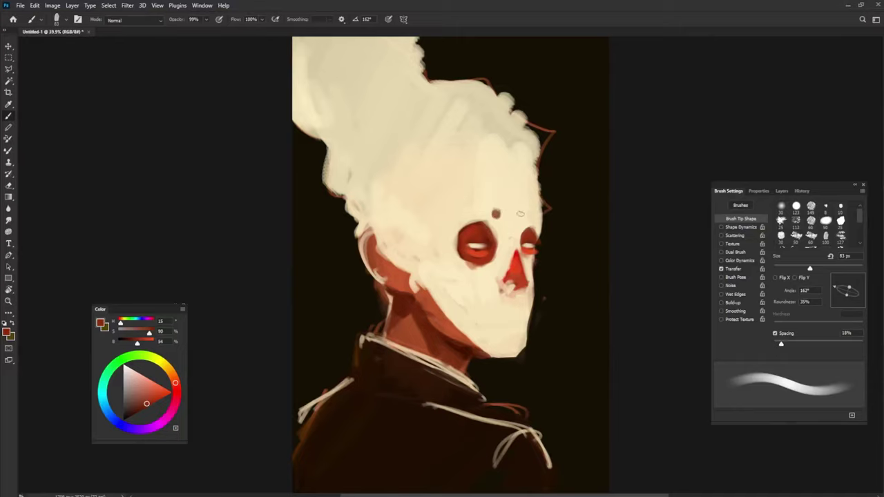
pyautogui.keyDown('alt'); pyautogui.click(495, 208); pyautogui.keyUp('alt')
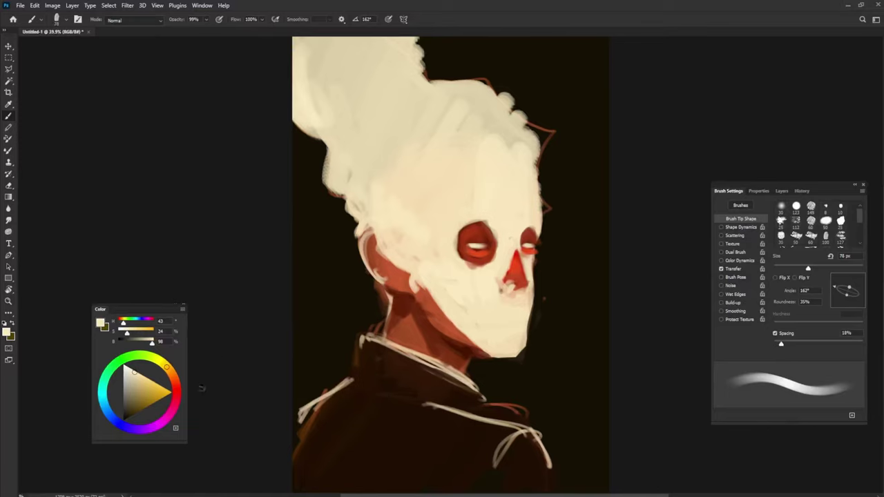
pyautogui.click(150, 382)
# - With a ~123 px brush, paint soft yellow highlights along the hair's left edge and upper right
pyautogui.hotkey('shift', 'Right')
pyautogui.hotkey('shift', 'Right')
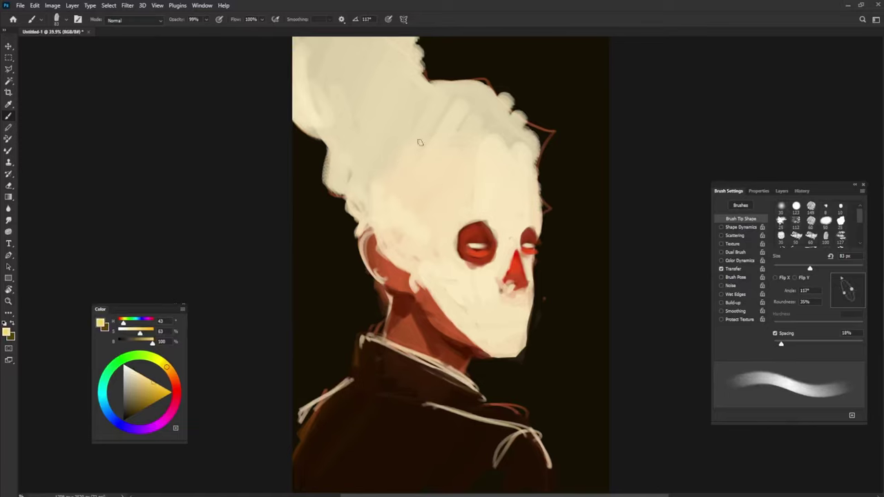
pyautogui.hotkey('shift', 'Right')
pyautogui.hotkey('shift', 'Right')
pyautogui.hotkey('shift', 'Right')
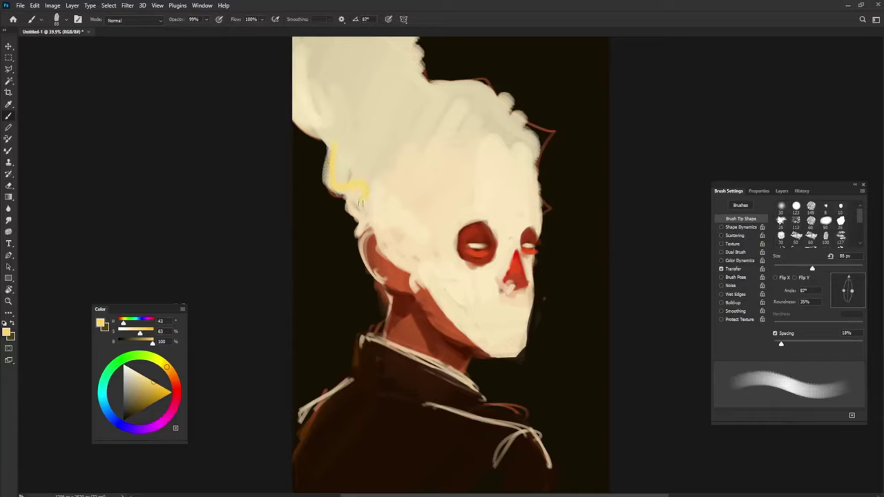
pyautogui.moveTo(362, 187); pyautogui.dragTo(368, 187)
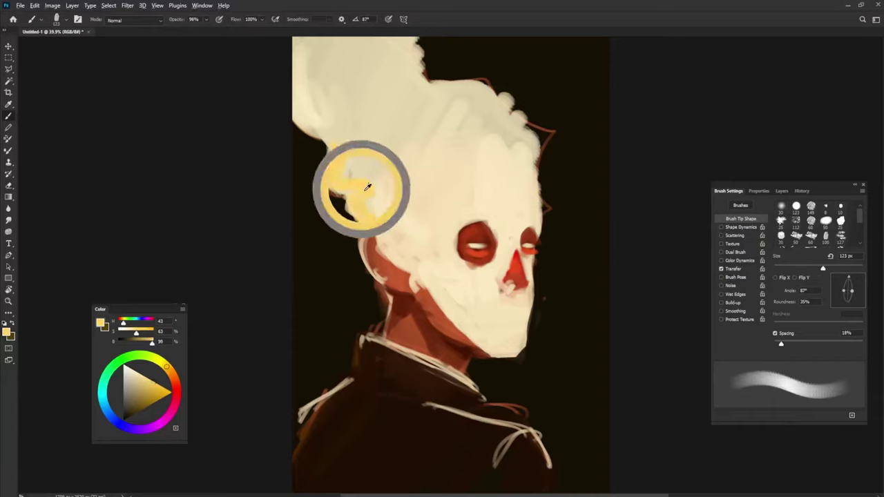
pyautogui.moveTo(332, 146); pyautogui.dragTo(428, 261)
pyautogui.hotkey('shift', 'Left')
pyautogui.hotkey('shift', 'Left')
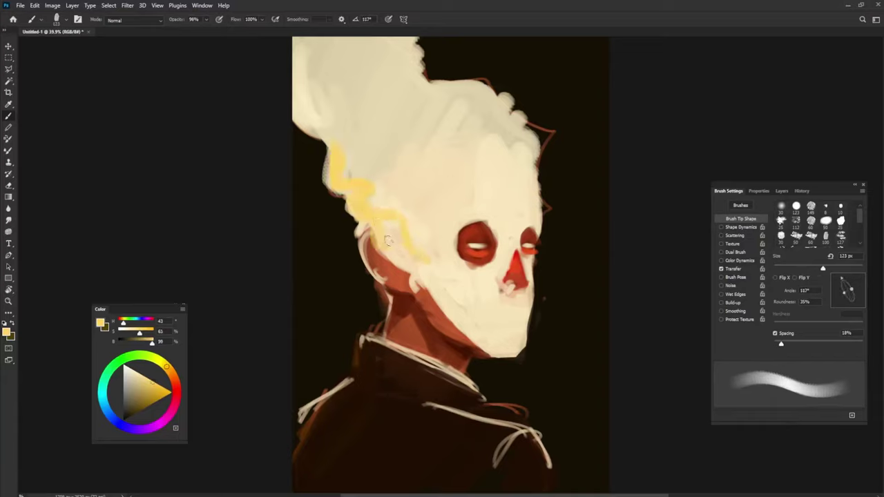
pyautogui.keyDown('alt'); pyautogui.click(430, 210); pyautogui.keyUp('alt')
pyautogui.moveTo(430, 209)
pyautogui.mouseDown()
pyautogui.moveTo(404, 237)
pyautogui.moveTo(352, 181)
pyautogui.mouseUp()
pyautogui.hotkey('shift', 'Right')
pyautogui.hotkey('shift', 'Right')
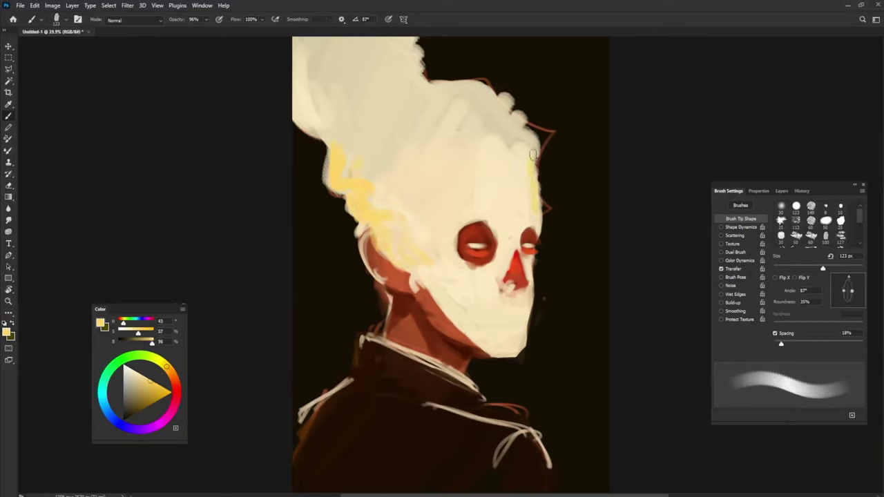
pyautogui.moveTo(506, 112)
pyautogui.mouseDown()
pyautogui.moveTo(530, 187)
pyautogui.moveTo(501, 181)
pyautogui.mouseUp()
pyautogui.moveTo(470, 90)
pyautogui.mouseDown()
pyautogui.moveTo(502, 128)
pyautogui.moveTo(499, 150)
pyautogui.moveTo(481, 144)
pyautogui.moveTo(496, 116)
pyautogui.moveTo(531, 187)
pyautogui.mouseUp()
# - Paint pale cream over the left eye socket with a 158 px brush
pyautogui.keyDown('alt'); pyautogui.click(513, 143); pyautogui.keyUp('alt')
pyautogui.press(']')
pyautogui.press(']')
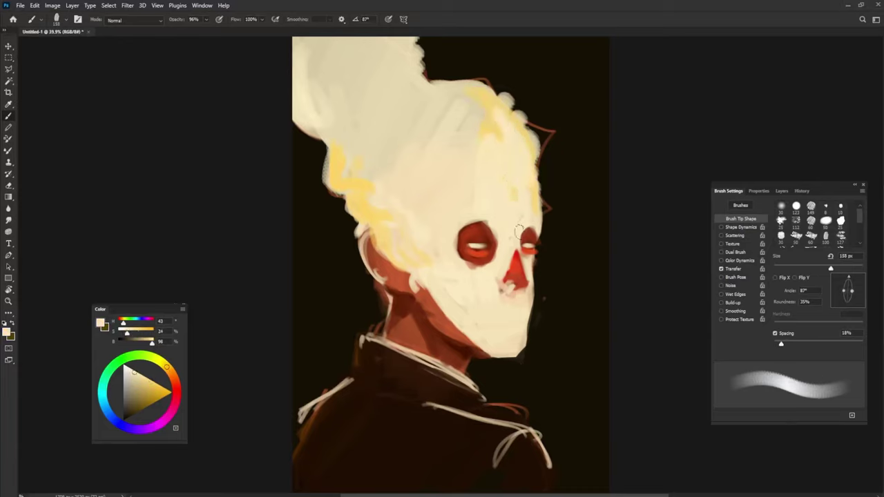
pyautogui.moveTo(483, 208)
pyautogui.mouseDown()
pyautogui.moveTo(492, 273)
pyautogui.moveTo(474, 211)
pyautogui.moveTo(464, 273)
pyautogui.moveTo(463, 205)
pyautogui.mouseUp()
pyautogui.keyDown('alt'); pyautogui.click(528, 215); pyautogui.keyUp('alt')
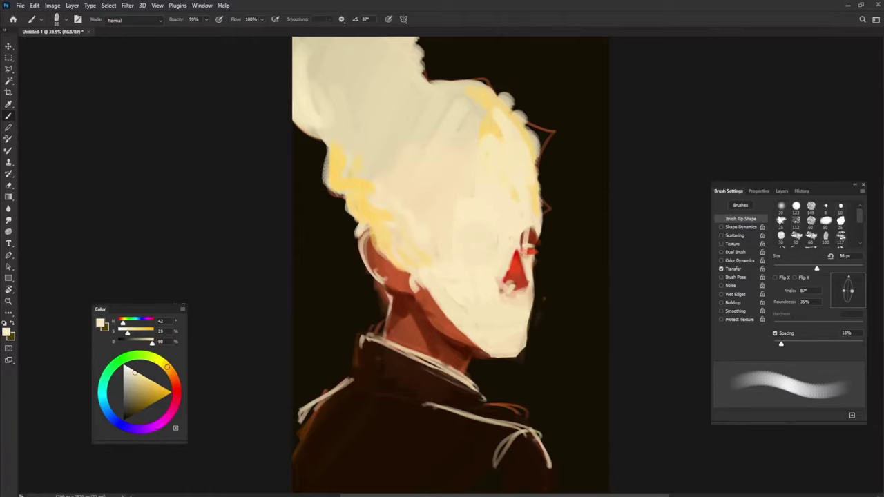
# - Cover the right eye with cream, then darken the face's right edge up to the hair top
pyautogui.moveTo(526, 223); pyautogui.dragTo(527, 221)
pyautogui.keyDown('alt'); pyautogui.click(552, 245); pyautogui.keyUp('alt')
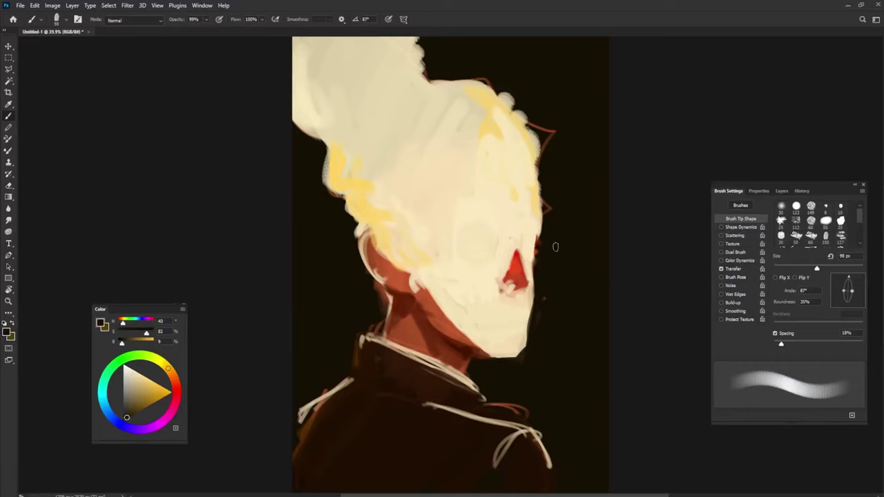
pyautogui.hotkey('shift', 'Right')
pyautogui.hotkey('shift', 'Right')
pyautogui.hotkey('shift', 'Right')
pyautogui.hotkey('shift', 'Left')
pyautogui.hotkey('shift', 'Left')
pyautogui.moveTo(546, 251); pyautogui.dragTo(536, 202)
pyautogui.hotkey('shift', 'Left')
pyautogui.hotkey('shift', 'Left')
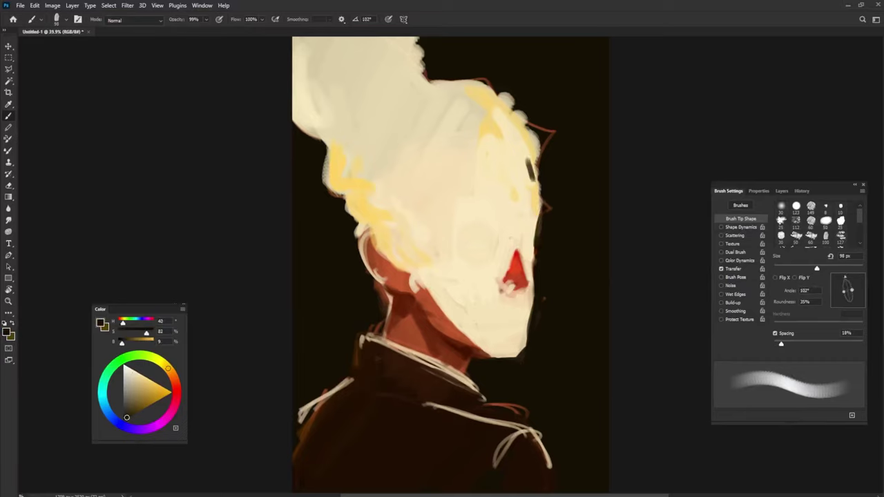
pyautogui.moveTo(537, 234); pyautogui.dragTo(536, 149)
pyautogui.moveTo(543, 205); pyautogui.dragTo(527, 144)
pyautogui.moveTo(537, 188); pyautogui.dragTo(521, 134)
pyautogui.moveTo(532, 168); pyautogui.dragTo(491, 90)
pyautogui.moveTo(539, 158)
pyautogui.mouseDown()
pyautogui.moveTo(515, 112)
pyautogui.moveTo(513, 157)
pyautogui.moveTo(501, 97)
pyautogui.moveTo(517, 144)
pyautogui.mouseUp()
# - Paint a dark background-colour spot in the upper-right hair
pyautogui.keyDown('alt'); pyautogui.click(488, 103); pyautogui.keyUp('alt')
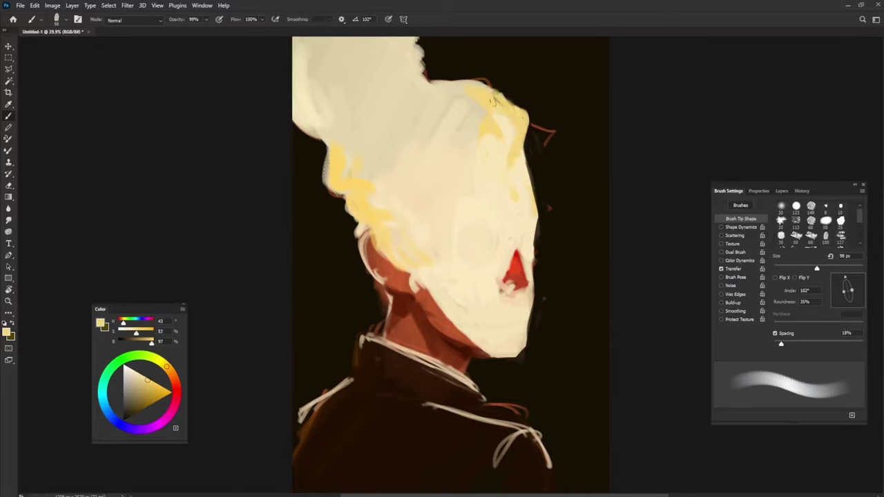
pyautogui.keyDown('alt'); pyautogui.click(531, 96); pyautogui.keyUp('alt')
pyautogui.moveTo(513, 113); pyautogui.dragTo(511, 142)
pyautogui.keyDown('alt'); pyautogui.click(493, 101); pyautogui.keyUp('alt')
pyautogui.keyDown('alt'); pyautogui.click(513, 144); pyautogui.keyUp('alt')
# - Switch to a fully saturated orange-brown with a 128 px brush
pyautogui.press(']')
pyautogui.press(']')
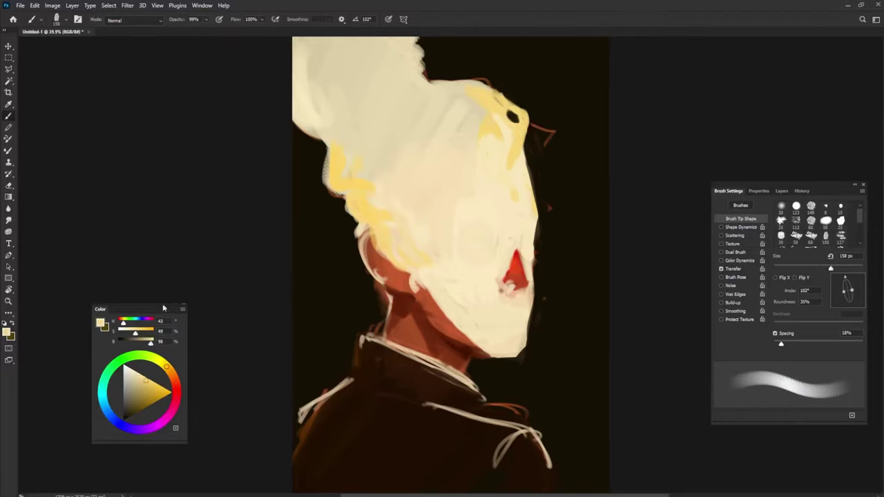
pyautogui.keyDown('alt'); pyautogui.click(387, 297); pyautogui.keyUp('alt')
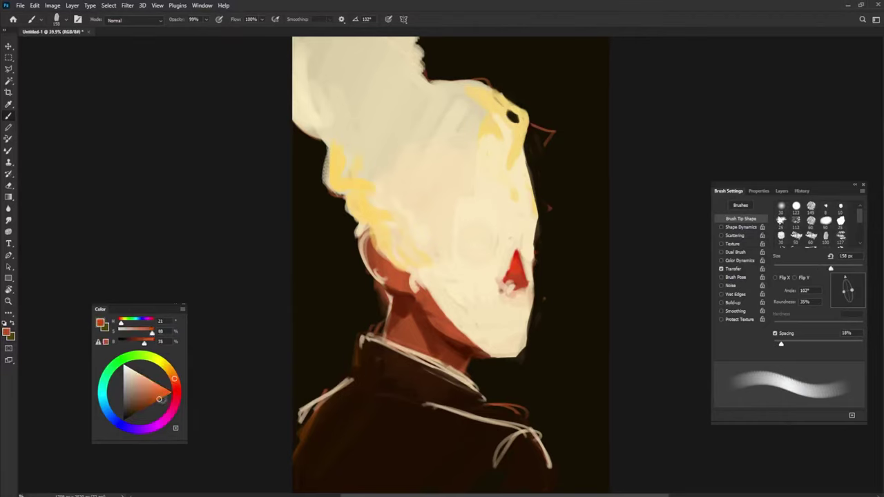
pyautogui.click(160, 398)
pyautogui.press('[')
# - Paint orange-brown and red strokes along the upper-left hair edge with a 178 px brush
pyautogui.moveTo(295, 49); pyautogui.dragTo(349, 142)
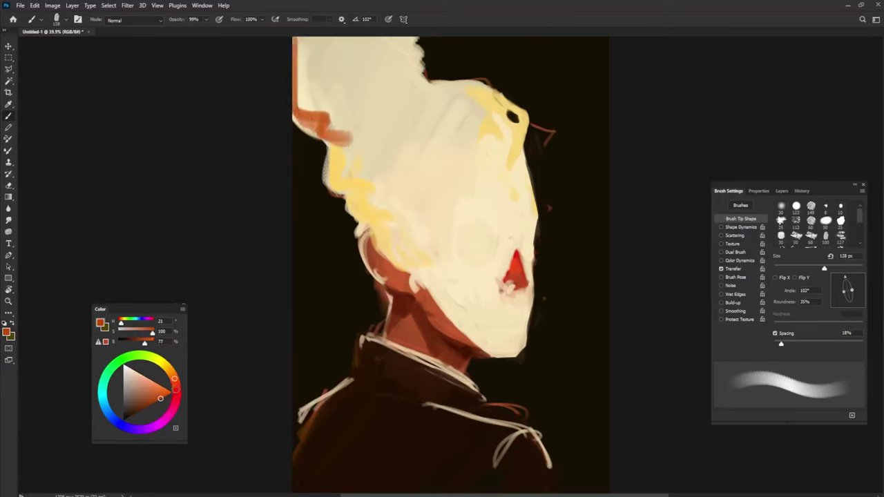
pyautogui.moveTo(174, 379); pyautogui.dragTo(177, 385)
pyautogui.press(']')
pyautogui.press(']')
pyautogui.moveTo(298, 40)
pyautogui.mouseDown()
pyautogui.moveTo(356, 149)
pyautogui.moveTo(307, 104)
pyautogui.moveTo(358, 115)
pyautogui.moveTo(335, 145)
pyautogui.mouseUp()
pyautogui.keyDown('alt'); pyautogui.click(360, 159); pyautogui.keyUp('alt')
pyautogui.keyDown('alt'); pyautogui.click(345, 141); pyautogui.keyUp('alt')
# - Blend the red band into the cream hair and add an orange curve down the left hair edge
pyautogui.keyDown('alt'); pyautogui.click(310, 115); pyautogui.keyUp('alt')
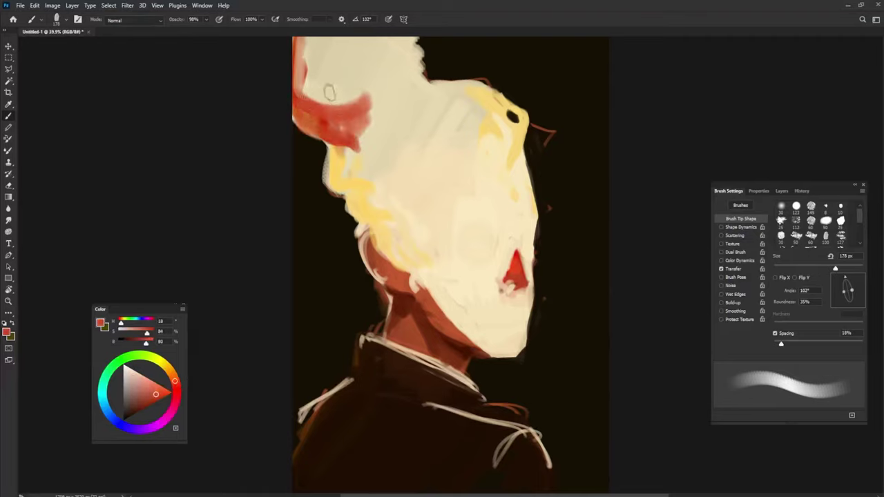
pyautogui.moveTo(314, 69)
pyautogui.mouseDown()
pyautogui.moveTo(362, 128)
pyautogui.moveTo(344, 152)
pyautogui.moveTo(360, 162)
pyautogui.mouseUp()
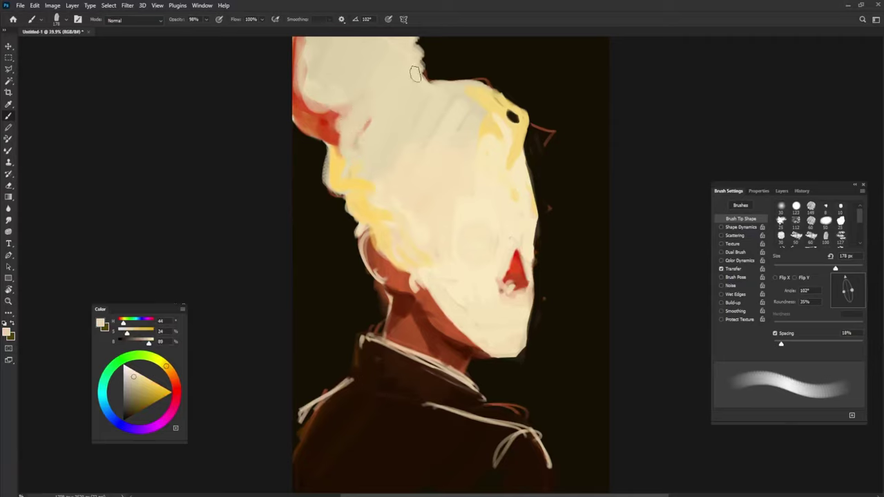
pyautogui.keyDown('alt'); pyautogui.click(334, 120); pyautogui.keyUp('alt')
pyautogui.moveTo(336, 135)
pyautogui.mouseDown()
pyautogui.moveTo(346, 180)
pyautogui.moveTo(373, 197)
pyautogui.moveTo(428, 200)
pyautogui.moveTo(407, 249)
pyautogui.mouseUp()
pyautogui.moveTo(405, 178)
pyautogui.mouseDown()
pyautogui.moveTo(453, 263)
pyautogui.moveTo(398, 228)
pyautogui.moveTo(359, 166)
pyautogui.moveTo(360, 201)
pyautogui.moveTo(394, 256)
pyautogui.moveTo(443, 279)
pyautogui.moveTo(455, 304)
pyautogui.mouseUp()
# - Add a light cream stroke on the face, then yellow and pinkish-tan strokes across the upper head
pyautogui.keyDown('alt'); pyautogui.click(438, 221); pyautogui.keyUp('alt')
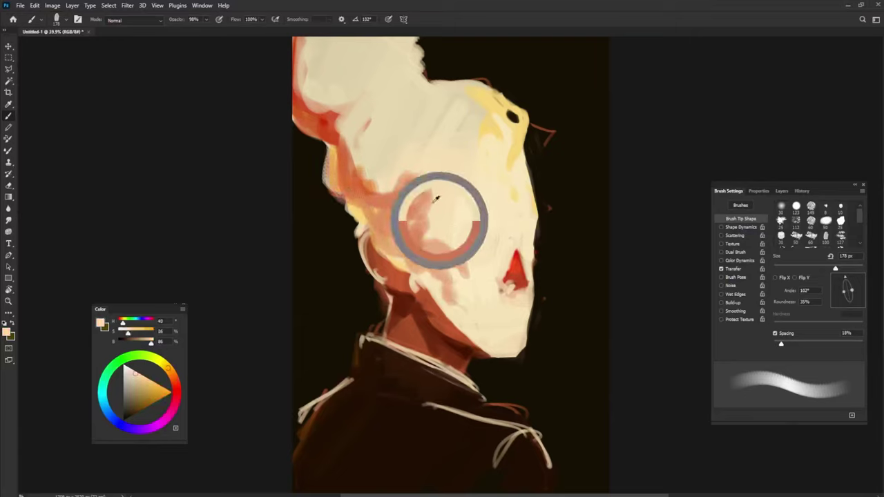
pyautogui.moveTo(432, 228)
pyautogui.mouseDown()
pyautogui.moveTo(435, 184)
pyautogui.moveTo(379, 190)
pyautogui.moveTo(363, 162)
pyautogui.moveTo(379, 214)
pyautogui.moveTo(407, 214)
pyautogui.moveTo(425, 252)
pyautogui.moveTo(397, 248)
pyautogui.moveTo(459, 277)
pyautogui.moveTo(298, 90)
pyautogui.mouseUp()
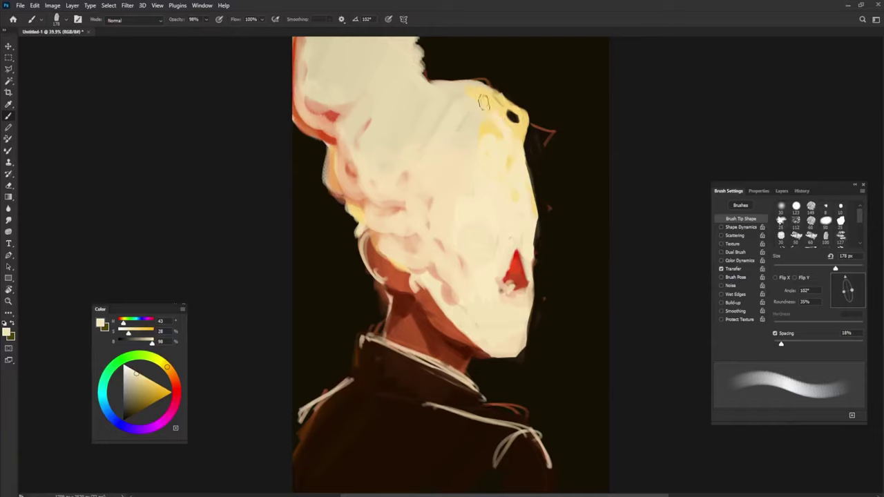
pyautogui.keyDown('alt'); pyautogui.click(485, 127); pyautogui.keyUp('alt')
pyautogui.moveTo(491, 131)
pyautogui.mouseDown()
pyautogui.moveTo(453, 116)
pyautogui.moveTo(489, 176)
pyautogui.moveTo(461, 124)
pyautogui.mouseUp()
pyautogui.keyDown('alt'); pyautogui.click(426, 225); pyautogui.keyUp('alt')
pyautogui.keyDown('alt'); pyautogui.click(483, 121); pyautogui.keyUp('alt')
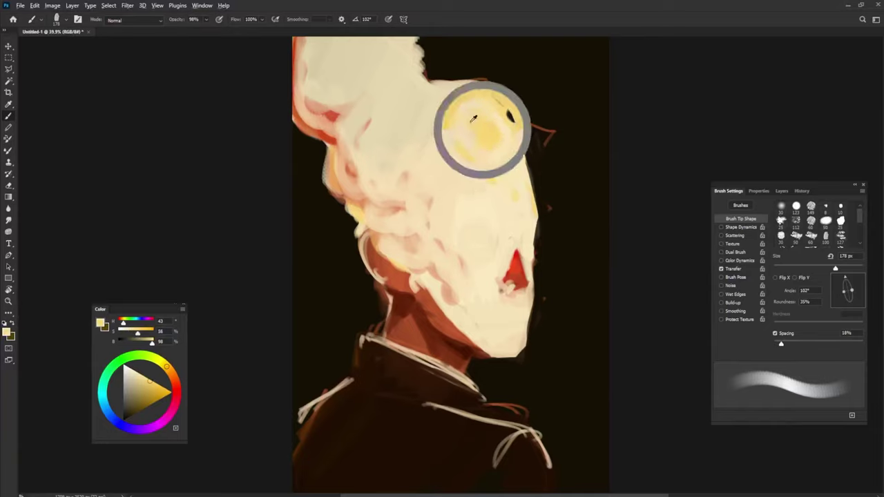
pyautogui.moveTo(488, 172)
pyautogui.mouseDown()
pyautogui.moveTo(432, 102)
pyautogui.moveTo(483, 159)
pyautogui.moveTo(442, 111)
pyautogui.mouseUp()
pyautogui.keyDown('alt'); pyautogui.click(432, 102); pyautogui.keyUp('alt')
# - Lighten the middle and upper-left face with cream, covering the yellow and pink patches
pyautogui.keyDown('alt'); pyautogui.click(408, 230); pyautogui.keyUp('alt')
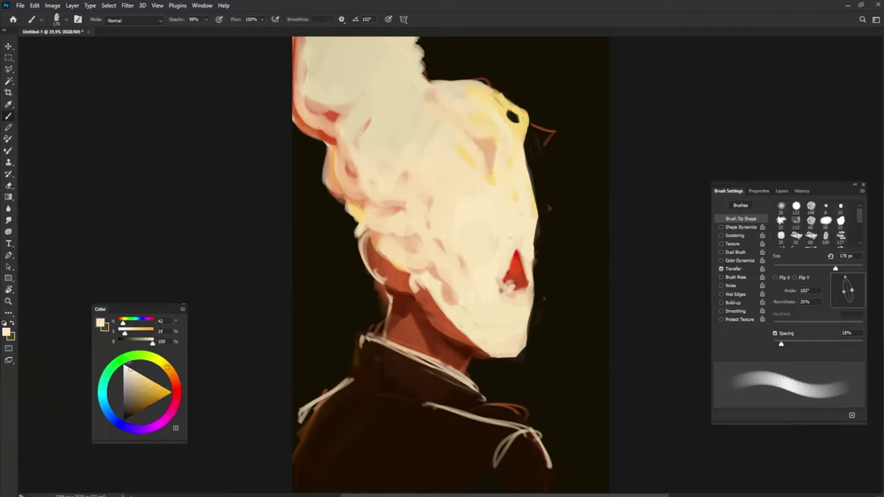
pyautogui.moveTo(467, 231); pyautogui.dragTo(458, 208)
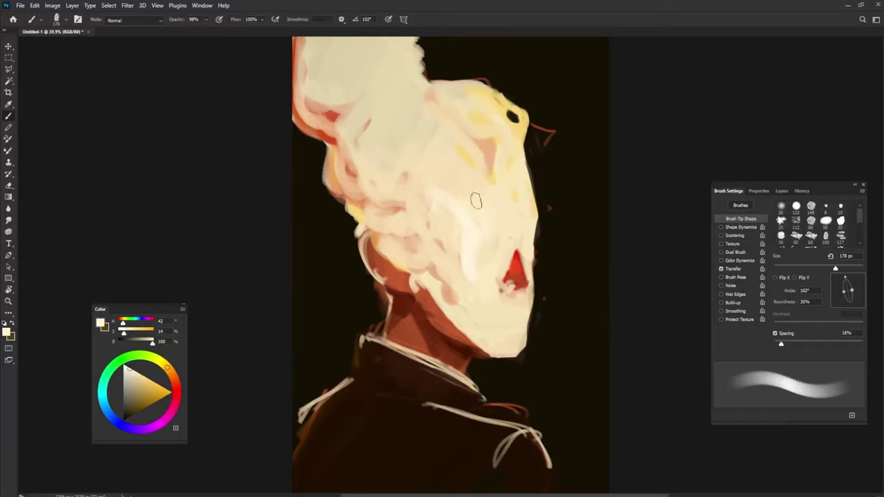
pyautogui.keyDown('alt'); pyautogui.click(475, 213); pyautogui.keyUp('alt')
pyautogui.moveTo(421, 164)
pyautogui.mouseDown()
pyautogui.moveTo(391, 174)
pyautogui.moveTo(384, 103)
pyautogui.mouseUp()
pyautogui.keyDown('alt'); pyautogui.click(414, 145); pyautogui.keyUp('alt')
pyautogui.moveTo(414, 145); pyautogui.dragTo(437, 144)
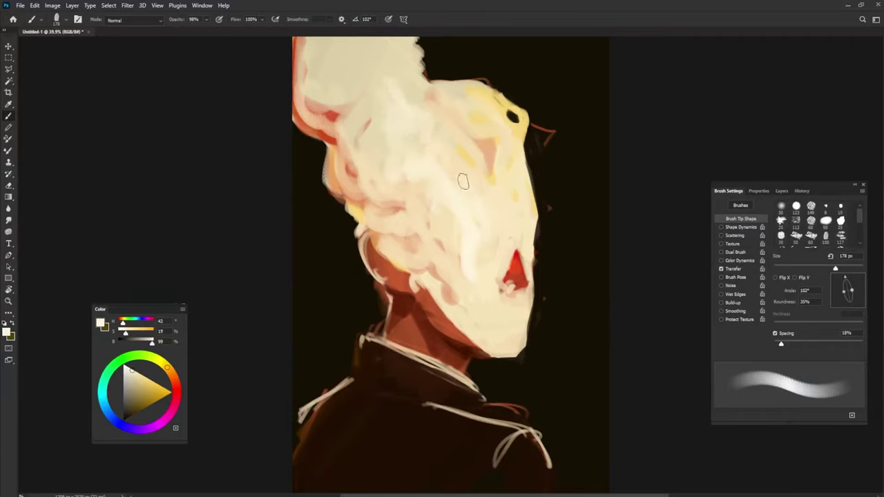
pyautogui.keyDown('alt'); pyautogui.click(470, 251); pyautogui.keyUp('alt')
pyautogui.moveTo(502, 228)
pyautogui.mouseDown()
pyautogui.moveTo(459, 148)
pyautogui.moveTo(473, 115)
pyautogui.moveTo(514, 206)
pyautogui.moveTo(460, 107)
pyautogui.mouseUp()
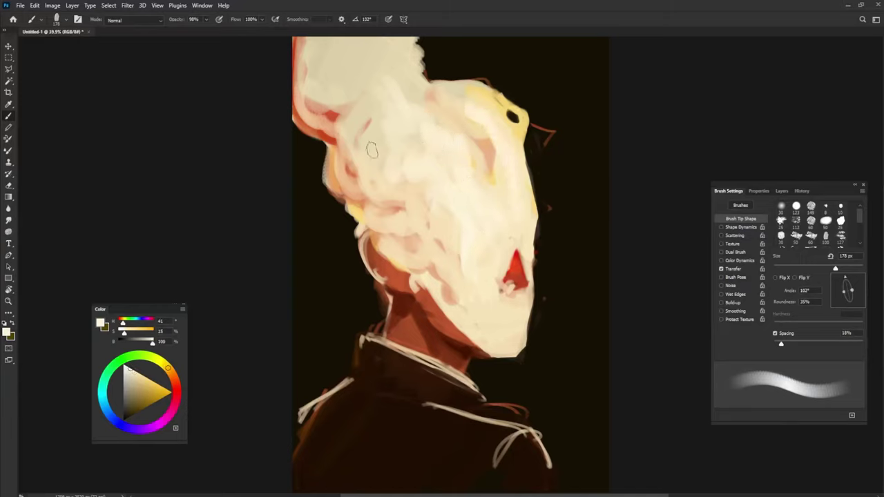
# - Add red to the upper-left hair edge, then salmon and pale cream to the top-right edge
pyautogui.keyDown('alt'); pyautogui.click(338, 99); pyautogui.keyUp('alt')
pyautogui.moveTo(338, 99)
pyautogui.mouseDown()
pyautogui.moveTo(348, 85)
pyautogui.moveTo(303, 45)
pyautogui.moveTo(328, 97)
pyautogui.mouseUp()
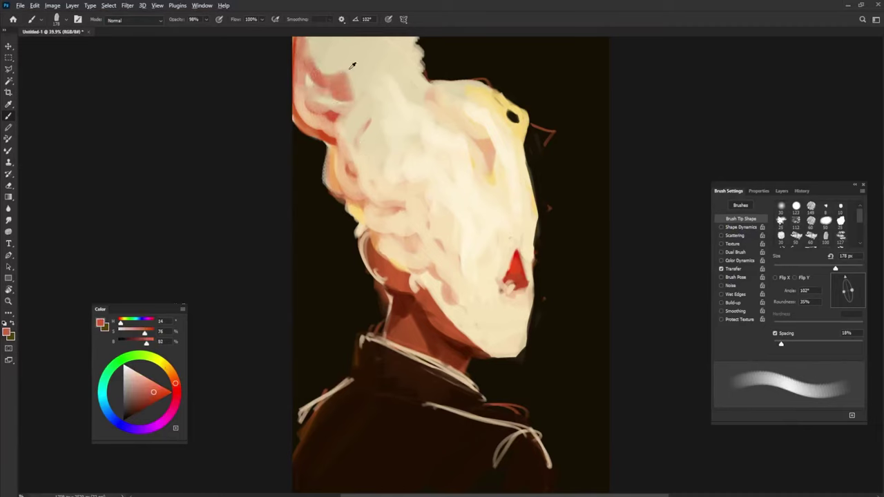
pyautogui.keyDown('alt'); pyautogui.click(357, 71); pyautogui.keyUp('alt')
pyautogui.keyDown('alt'); pyautogui.click(340, 91); pyautogui.keyUp('alt')
pyautogui.moveTo(418, 66)
pyautogui.mouseDown()
pyautogui.moveTo(377, 35)
pyautogui.moveTo(427, 87)
pyautogui.mouseUp()
pyautogui.keyDown('alt'); pyautogui.click(382, 45); pyautogui.keyUp('alt')
pyautogui.moveTo(382, 45); pyautogui.dragTo(418, 82)
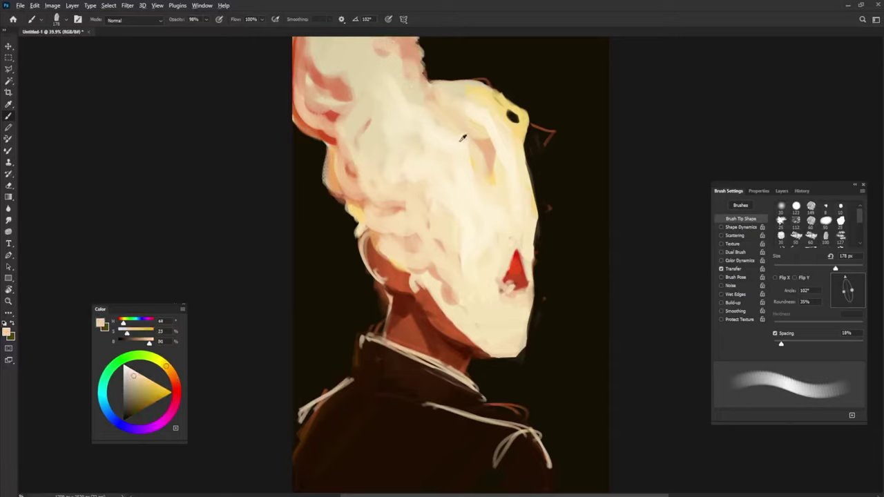
# - Paint warm yellow strokes across the middle of the hair
pyautogui.keyDown('alt'); pyautogui.click(515, 116); pyautogui.keyUp('alt')
pyautogui.moveTo(410, 197); pyautogui.dragTo(376, 183)
pyautogui.moveTo(387, 138); pyautogui.dragTo(366, 159)
pyautogui.moveTo(363, 114); pyautogui.dragTo(388, 112)
pyautogui.keyDown('alt'); pyautogui.click(389, 111); pyautogui.keyUp('alt')
pyautogui.keyDown('alt'); pyautogui.click(405, 184); pyautogui.keyUp('alt')
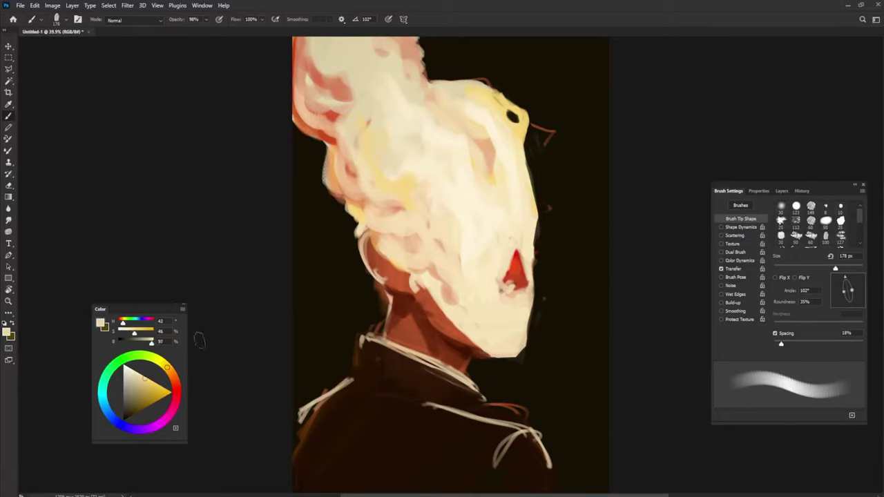
# - Add orange strokes to the left hair and pale yellow on the face's left side
pyautogui.moveTo(167, 367); pyautogui.dragTo(172, 374)
pyautogui.click(153, 382)
pyautogui.moveTo(360, 132)
pyautogui.mouseDown()
pyautogui.moveTo(373, 181)
pyautogui.moveTo(357, 119)
pyautogui.moveTo(297, 83)
pyautogui.moveTo(299, 55)
pyautogui.mouseUp()
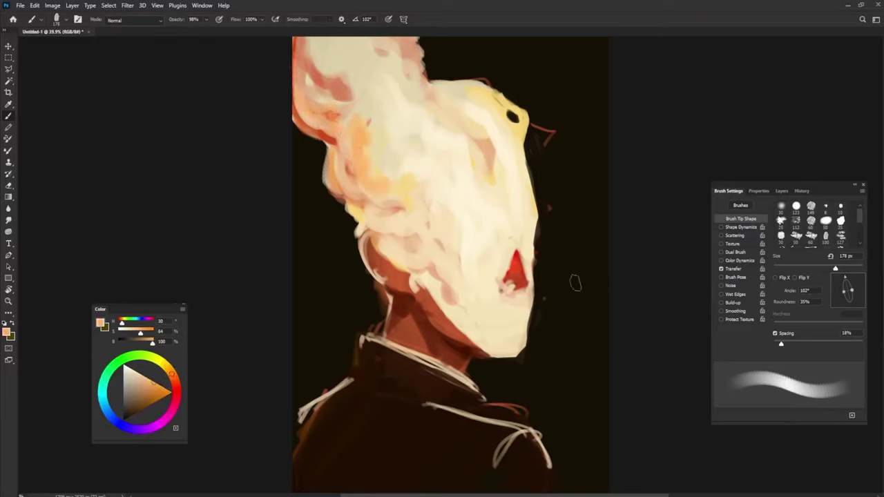
pyautogui.keyDown('alt'); pyautogui.click(412, 193); pyautogui.keyUp('alt')
pyautogui.moveTo(387, 208); pyautogui.dragTo(428, 270)
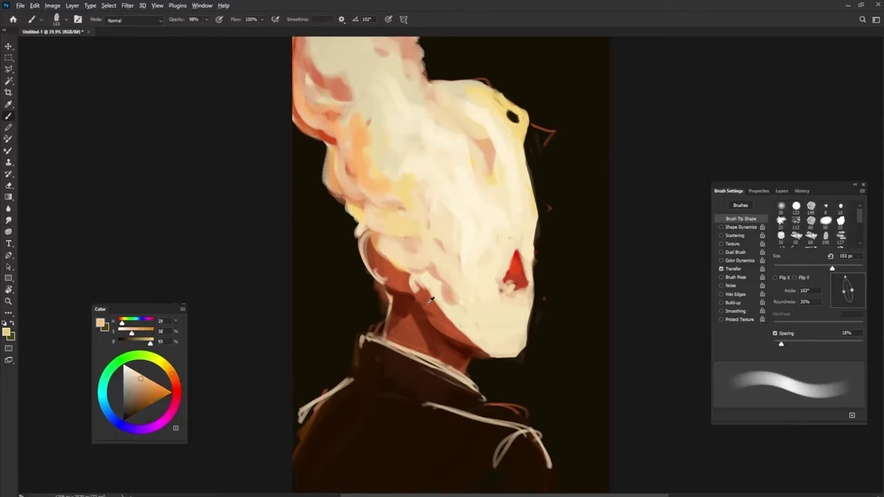
# - Repaint the chin in peach using a brush of about 52 px
pyautogui.keyDown('alt'); pyautogui.click(420, 301); pyautogui.keyUp('alt')
pyautogui.moveTo(416, 304)
pyautogui.mouseDown()
pyautogui.moveTo(418, 281)
pyautogui.moveTo(445, 282)
pyautogui.moveTo(435, 289)
pyautogui.mouseUp()
pyautogui.keyDown('alt'); pyautogui.click(453, 299); pyautogui.keyUp('alt')
pyautogui.keyDown('alt'); pyautogui.click(440, 280); pyautogui.keyUp('alt')
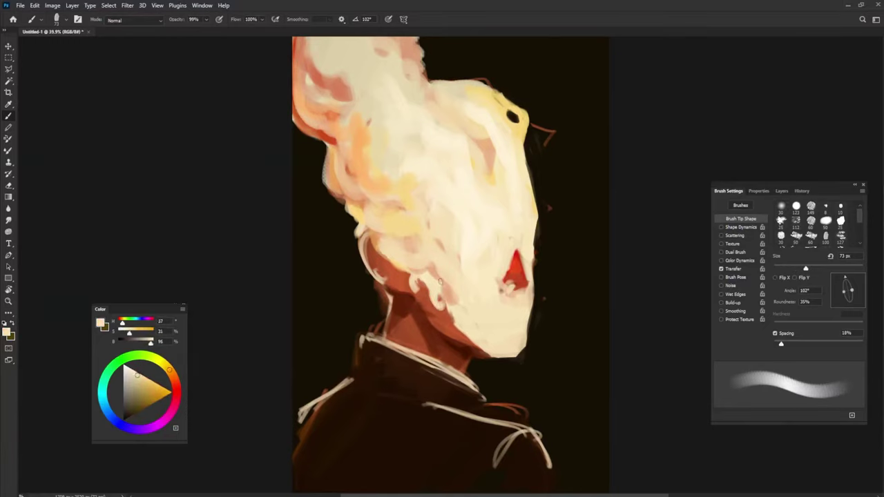
pyautogui.keyDown('alt'); pyautogui.click(462, 331); pyautogui.keyUp('alt')
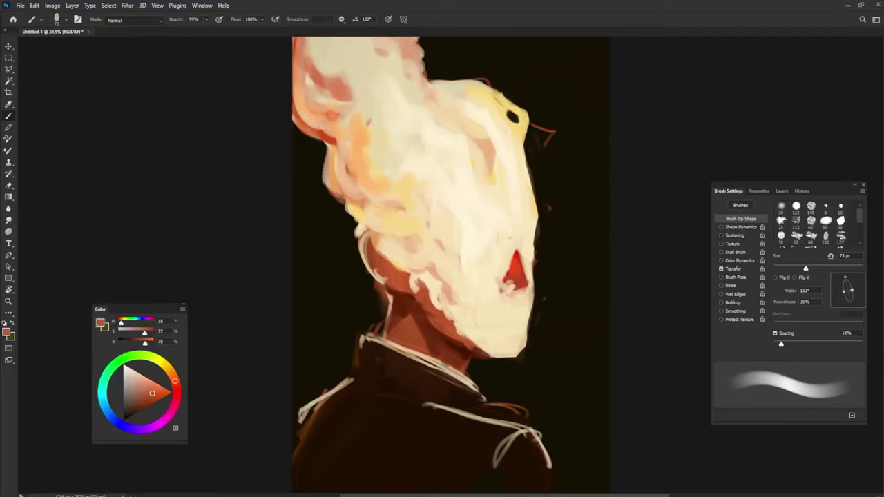
pyautogui.keyDown('alt'); pyautogui.click(496, 314); pyautogui.keyUp('alt')
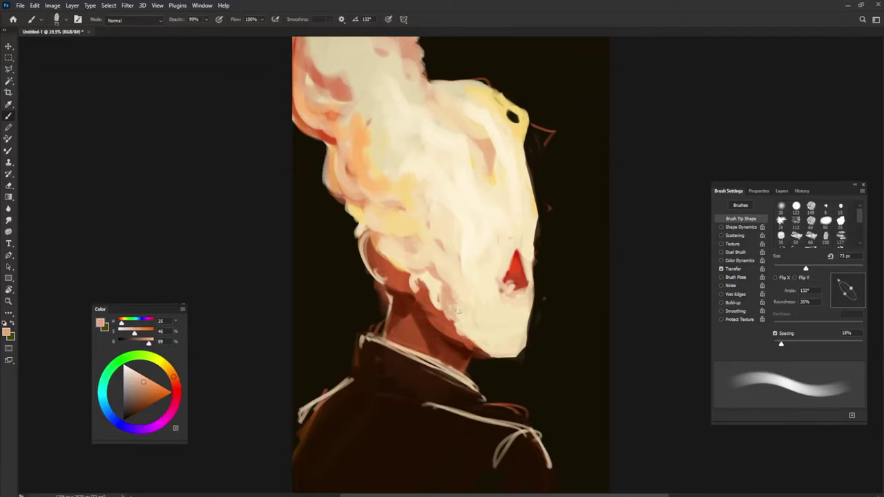
pyautogui.keyDown('alt'); pyautogui.click(467, 320); pyautogui.keyUp('alt')
pyautogui.moveTo(470, 324); pyautogui.dragTo(489, 351)
pyautogui.keyDown('alt'); pyautogui.click(460, 334); pyautogui.keyUp('alt')
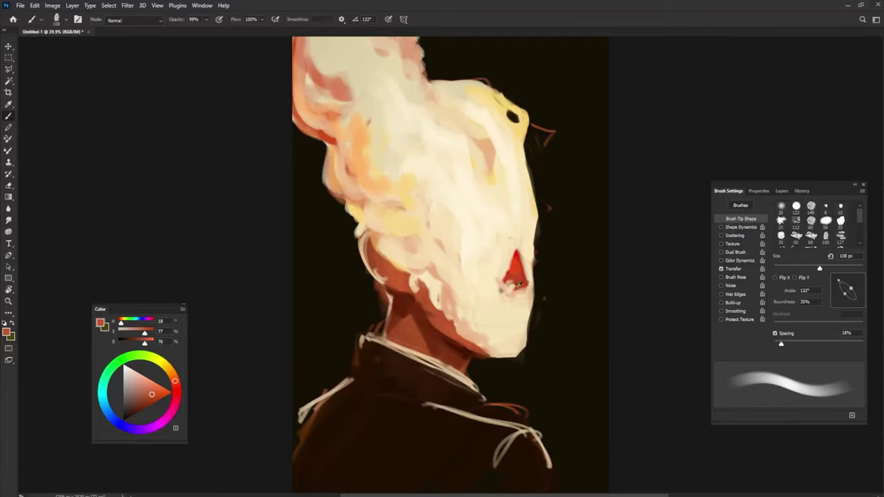
# - Paint dark brown strokes along the left hair edge with a 93 px brush rotated to 72°
pyautogui.press('[')
pyautogui.keyDown('alt'); pyautogui.click(433, 67); pyautogui.keyUp('alt')
pyautogui.hotkey('shift', 'Right')
pyautogui.hotkey('shift', 'Right')
pyautogui.hotkey('shift', 'Right')
pyautogui.hotkey('shift', 'Right')
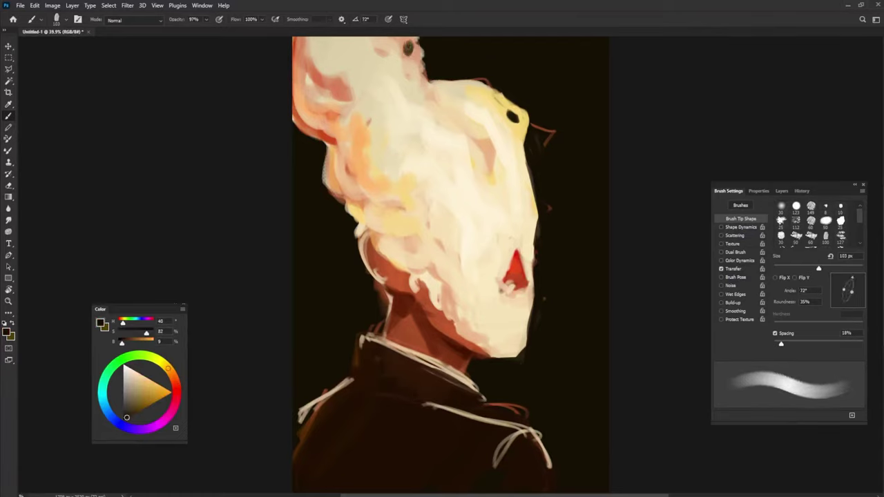
pyautogui.hscroll(1, 429, 65)
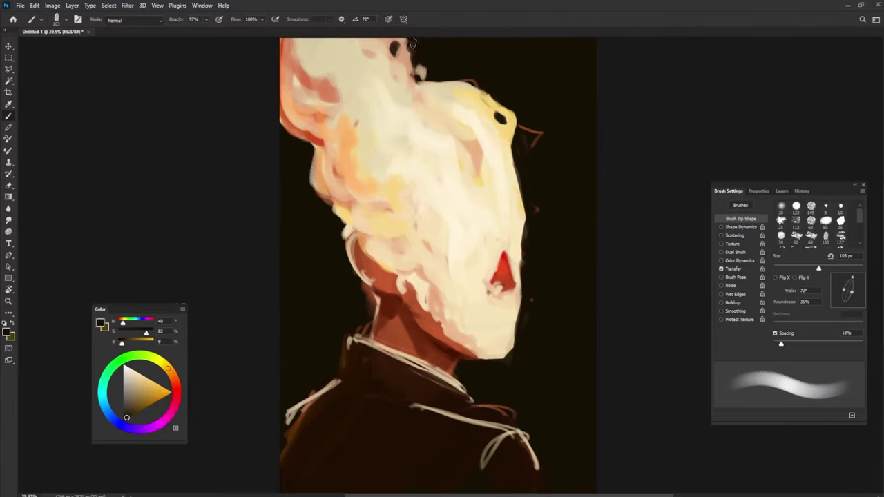
pyautogui.keyDown('alt'); pyautogui.click(474, 123); pyautogui.keyUp('alt')
pyautogui.keyDown('alt'); pyautogui.click(318, 138); pyautogui.keyUp('alt')
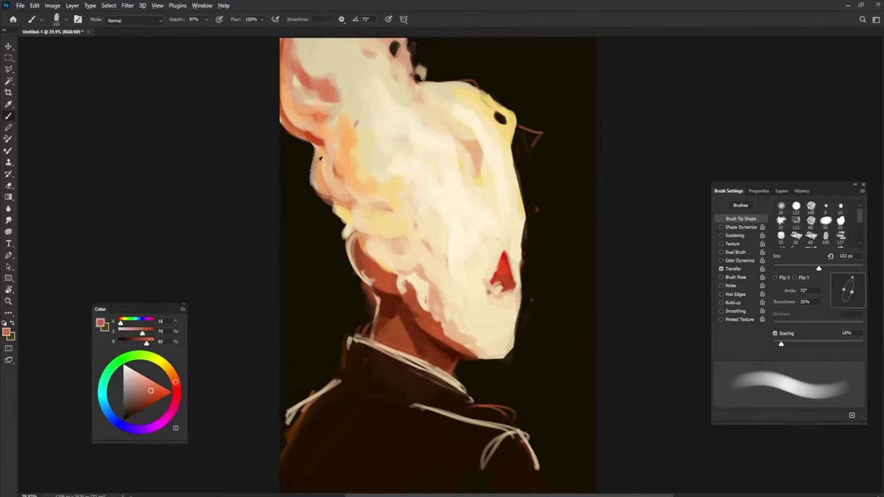
pyautogui.press('[')
pyautogui.moveTo(304, 162); pyautogui.dragTo(283, 145)
pyautogui.keyDown('alt'); pyautogui.click(333, 143); pyautogui.keyUp('alt')
# - Paint an orange stroke along the left hair edge
pyautogui.keyDown('alt'); pyautogui.click(379, 199); pyautogui.keyUp('alt')
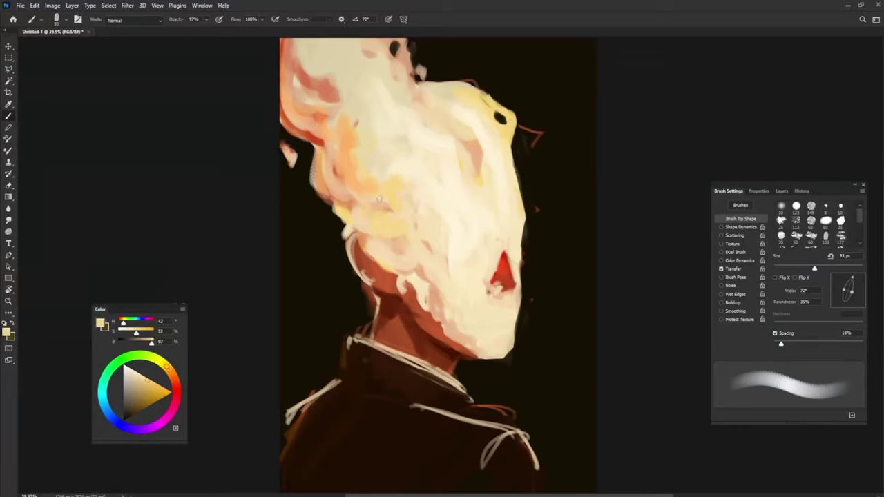
pyautogui.keyDown('alt'); pyautogui.click(344, 200); pyautogui.keyUp('alt')
pyautogui.moveTo(350, 226); pyautogui.dragTo(310, 211)
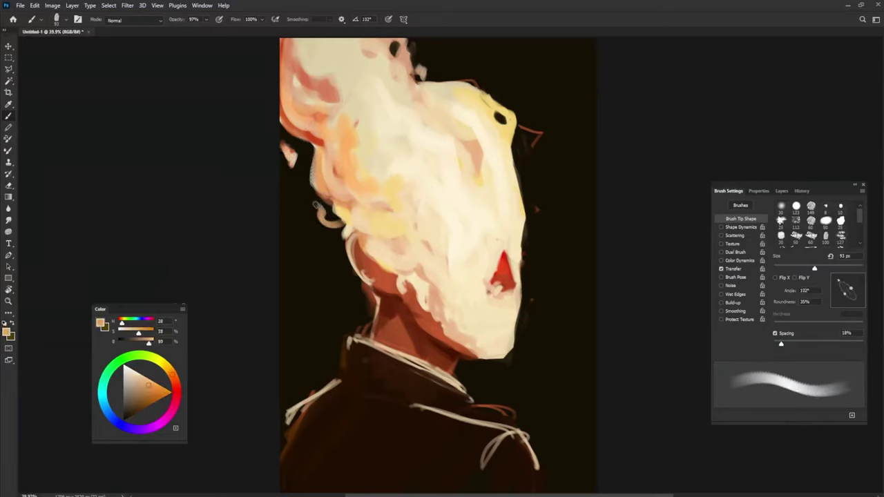
# - Add a small cream-yellow curling flame atop the hair with the brush tip rotated to 102°
pyautogui.keyDown('alt'); pyautogui.click(309, 211); pyautogui.keyUp('alt')
pyautogui.hotkey('shift', 'Right')
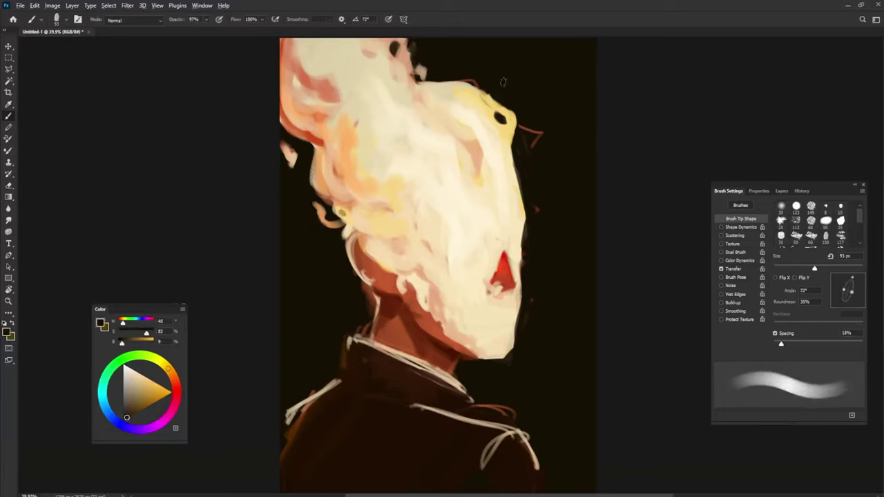
pyautogui.hotkey('shift', 'Right')
pyautogui.keyDown('alt'); pyautogui.click(463, 89); pyautogui.keyUp('alt')
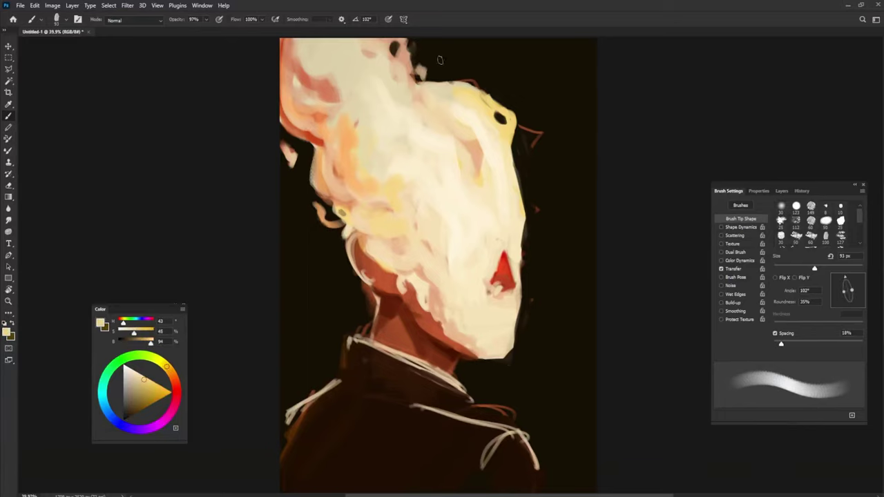
pyautogui.moveTo(438, 51); pyautogui.dragTo(449, 80)
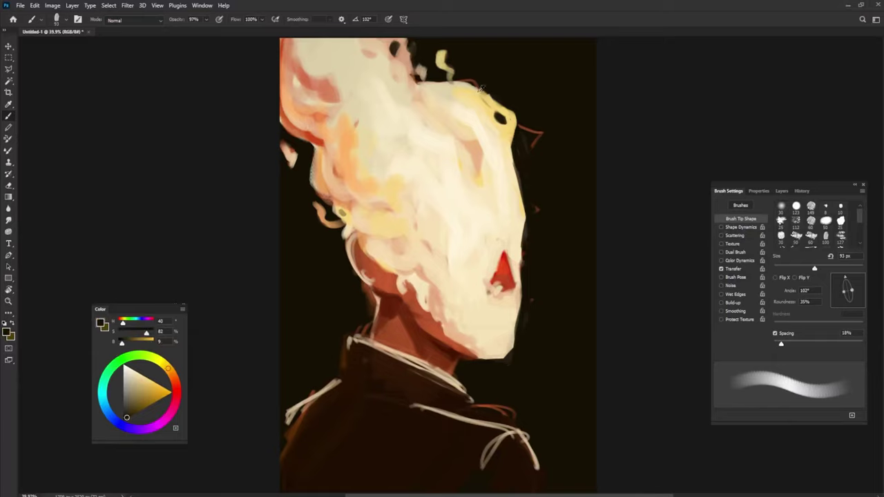
# - Paint a broad reddish-brown band across the jacket with a 123 px brush
pyautogui.keyDown('alt'); pyautogui.click(477, 152); pyautogui.keyUp('alt')
pyautogui.press(']')
pyautogui.press(']')
pyautogui.press(']')
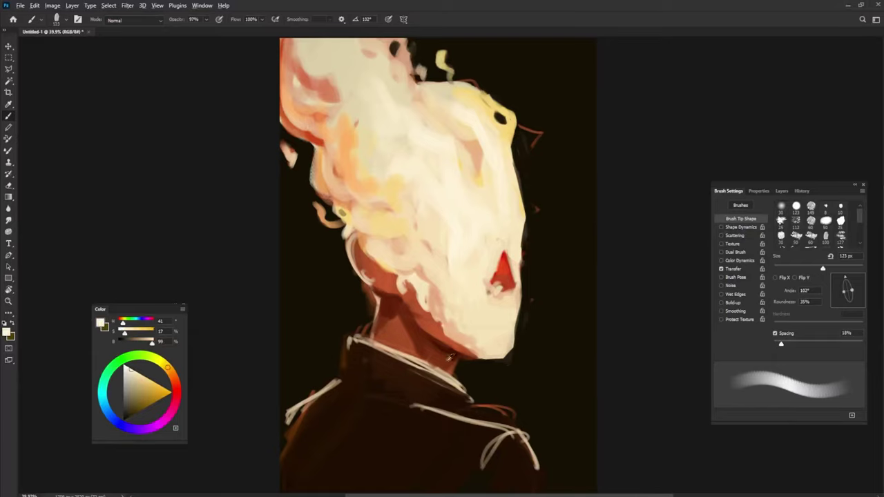
pyautogui.keyDown('alt'); pyautogui.click(428, 338); pyautogui.keyUp('alt')
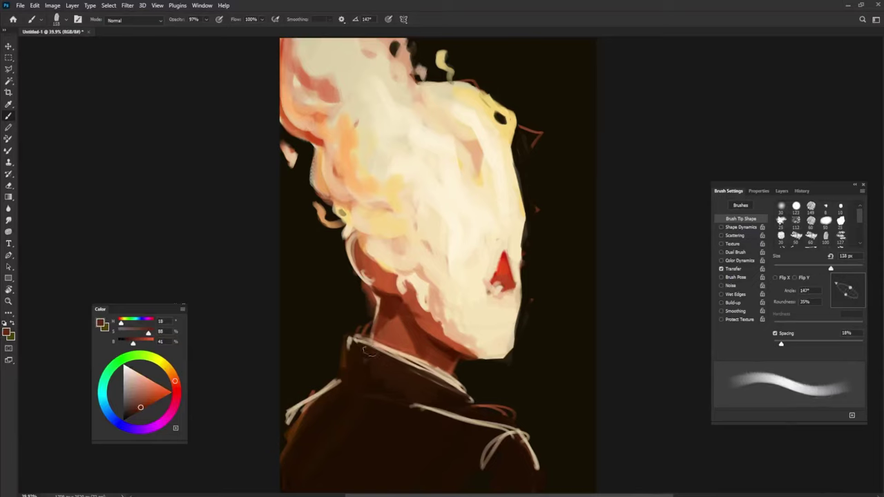
pyautogui.keyDown('alt'); pyautogui.click(369, 372); pyautogui.keyUp('alt')
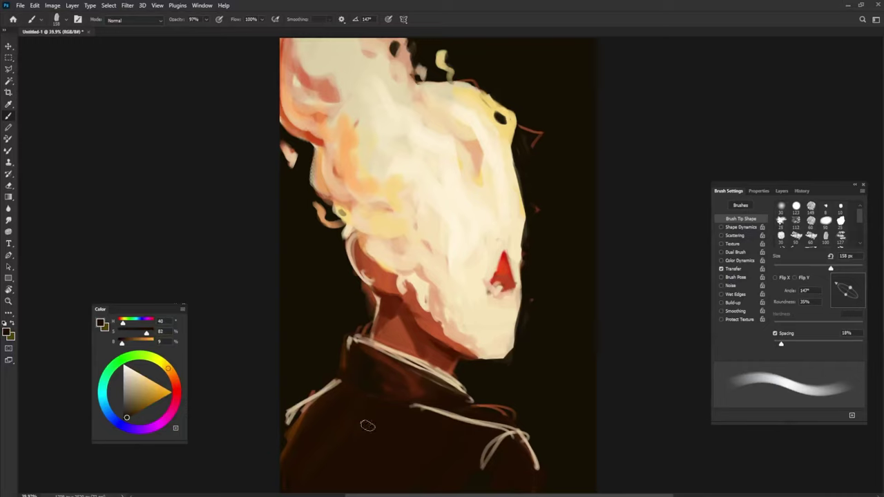
pyautogui.keyDown('alt'); pyautogui.click(305, 409); pyautogui.keyUp('alt')
pyautogui.moveTo(304, 409); pyautogui.dragTo(508, 431)
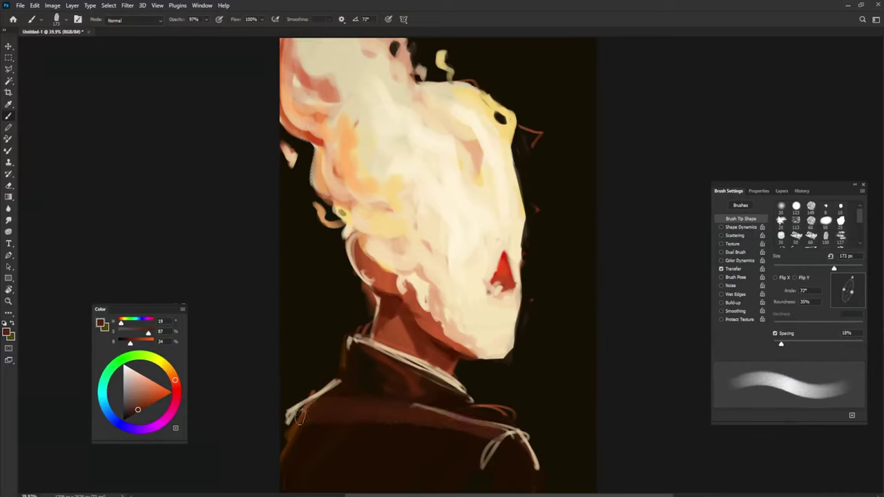
pyautogui.moveTo(290, 424); pyautogui.dragTo(504, 442)
# - Cover the lower-left jacket in dark brown with a 193 px brush
pyautogui.keyDown('alt'); pyautogui.click(365, 373); pyautogui.keyUp('alt')
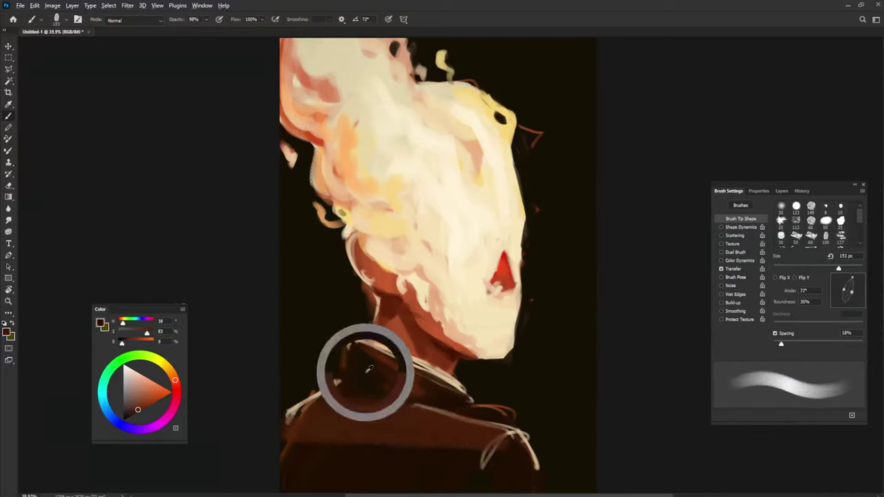
pyautogui.press(']')
pyautogui.press(']')
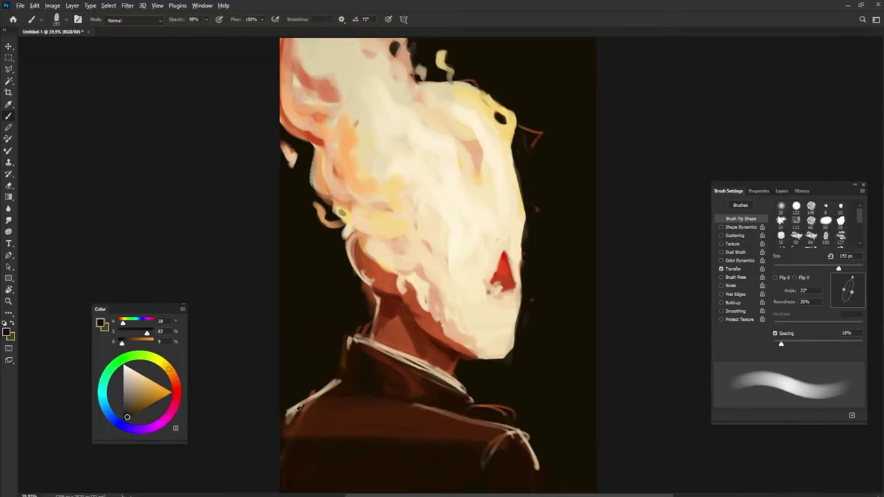
pyautogui.keyDown('alt'); pyautogui.click(297, 409); pyautogui.keyUp('alt')
pyautogui.moveTo(287, 434); pyautogui.dragTo(448, 437)
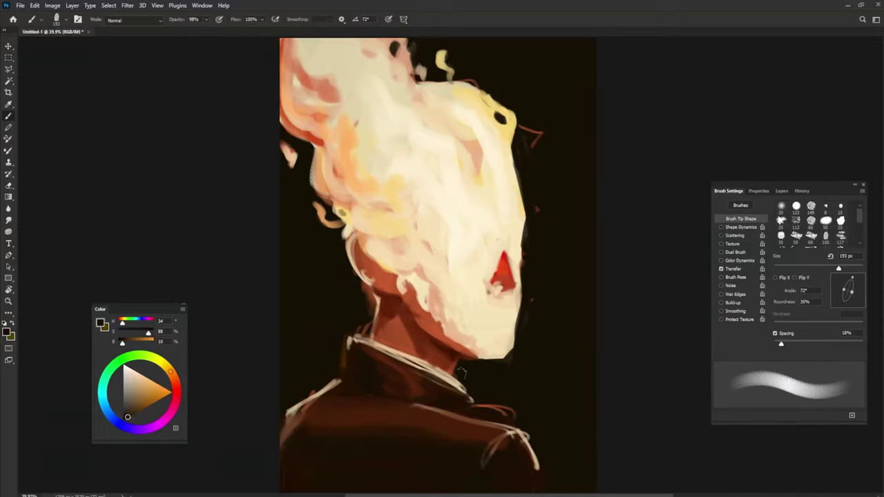
# - Paint white collar lines on the jacket, then paint over them with dark brown
pyautogui.keyDown('alt'); pyautogui.click(493, 257); pyautogui.keyUp('alt')
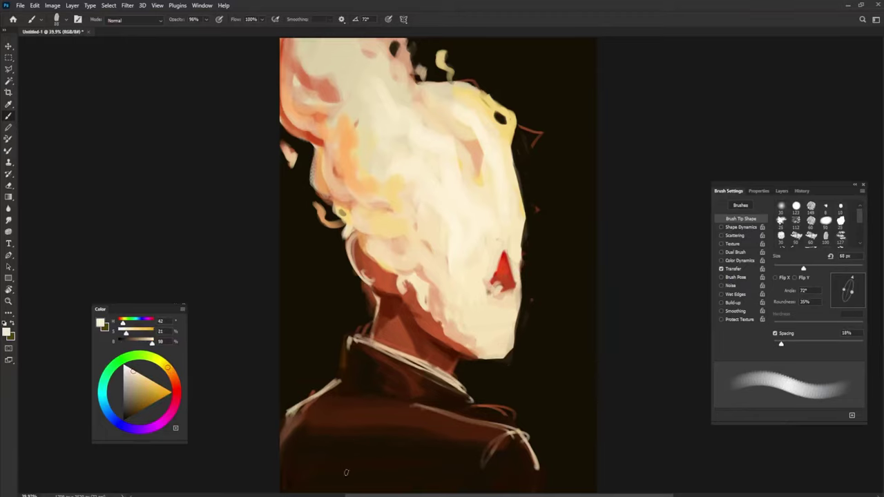
pyautogui.press('[')
pyautogui.press('[')
pyautogui.press('[')
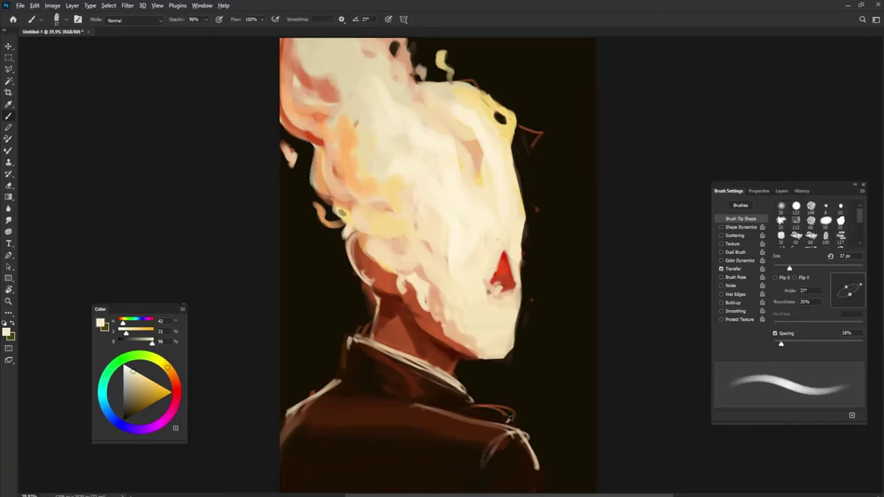
pyautogui.moveTo(452, 400); pyautogui.dragTo(476, 400)
pyautogui.moveTo(423, 366); pyautogui.dragTo(464, 407)
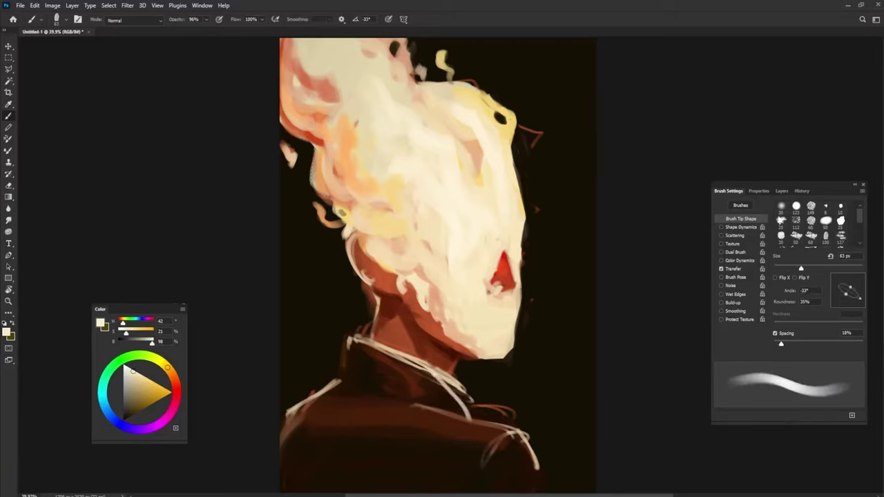
pyautogui.moveTo(442, 378); pyautogui.dragTo(474, 419)
pyautogui.keyDown('alt'); pyautogui.click(438, 397); pyautogui.keyUp('alt')
pyautogui.keyDown('alt'); pyautogui.click(425, 380); pyautogui.keyUp('alt')
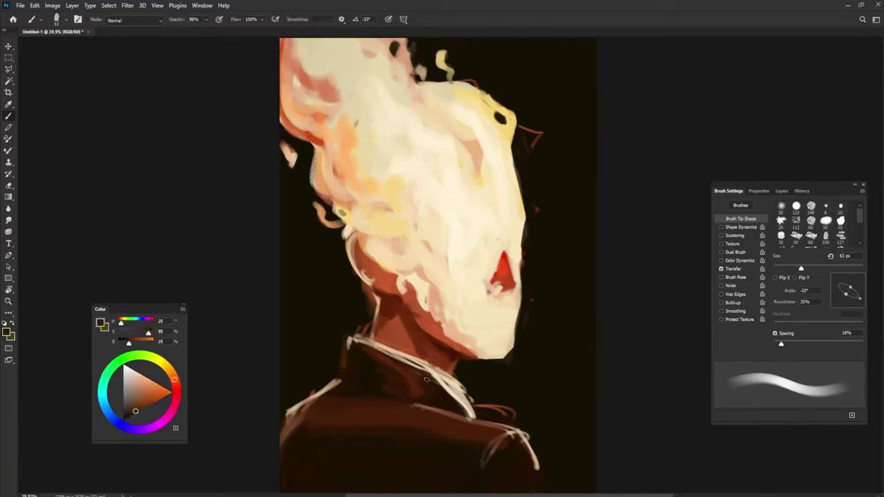
pyautogui.moveTo(428, 369)
pyautogui.mouseDown()
pyautogui.moveTo(455, 370)
pyautogui.moveTo(454, 408)
pyautogui.moveTo(498, 423)
pyautogui.moveTo(515, 416)
pyautogui.moveTo(518, 426)
pyautogui.moveTo(542, 410)
pyautogui.mouseUp()
# - Sample collar colours, ending on the very dark brown of the collar shadow
pyautogui.keyDown('alt'); pyautogui.click(456, 384); pyautogui.keyUp('alt')
pyautogui.keyDown('alt'); pyautogui.click(494, 385); pyautogui.keyUp('alt')
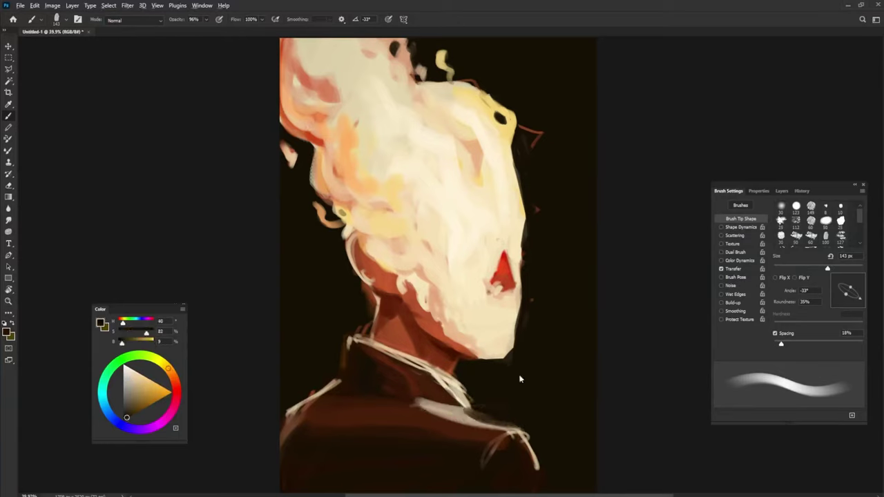
pyautogui.keyDown('alt'); pyautogui.click(449, 408); pyautogui.keyUp('alt')
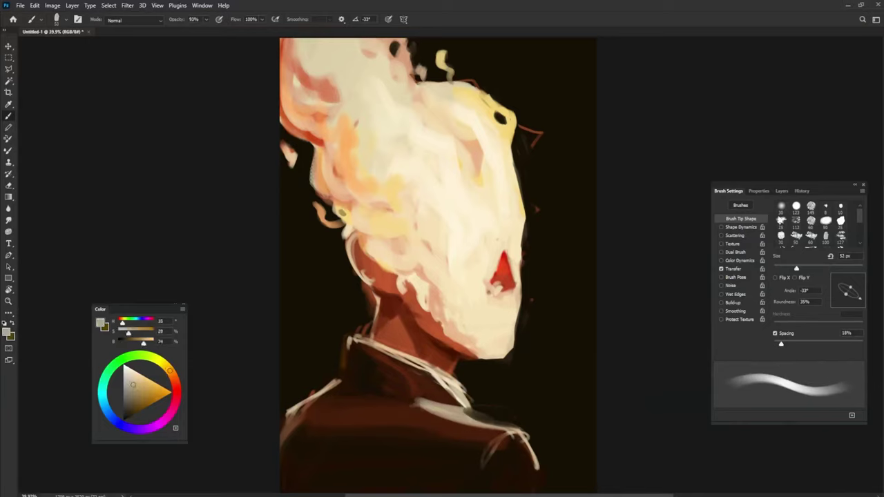
pyautogui.keyDown('alt'); pyautogui.click(373, 370); pyautogui.keyUp('alt')
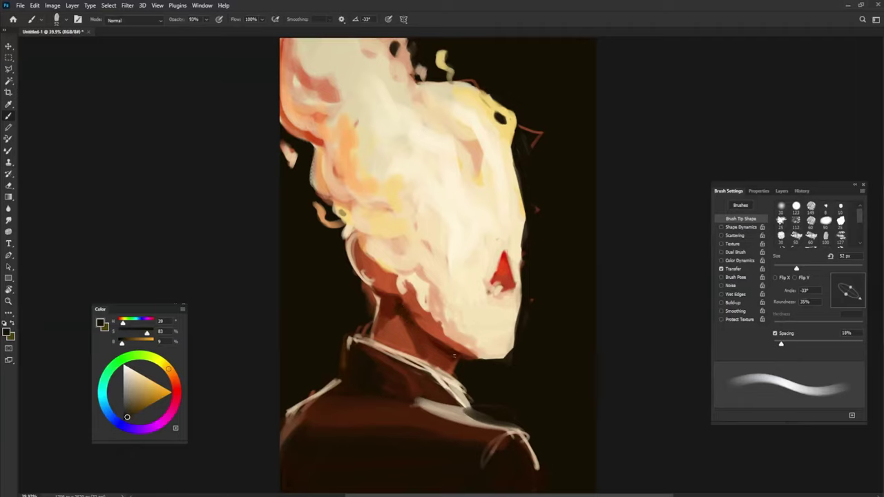
# - Shade behind the ear with a dark red-brown stroke and resample the face's skin tones
pyautogui.keyDown('alt'); pyautogui.click(393, 297); pyautogui.keyUp('alt')
pyautogui.keyDown('alt'); pyautogui.click(389, 304); pyautogui.keyUp('alt')
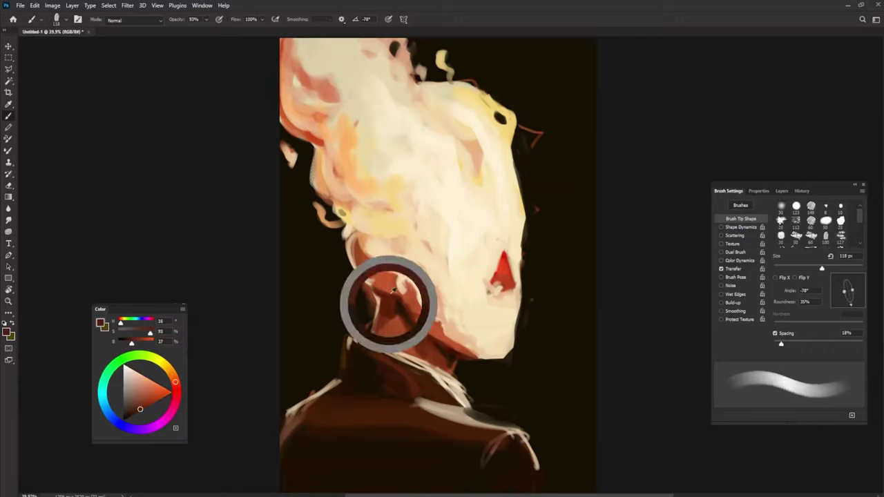
pyautogui.moveTo(376, 278); pyautogui.dragTo(366, 261)
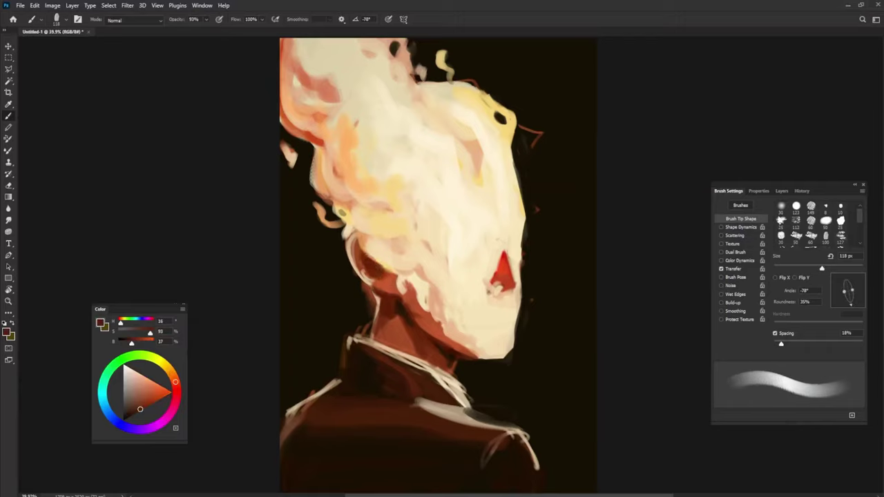
pyautogui.keyDown('alt'); pyautogui.click(387, 276); pyautogui.keyUp('alt')
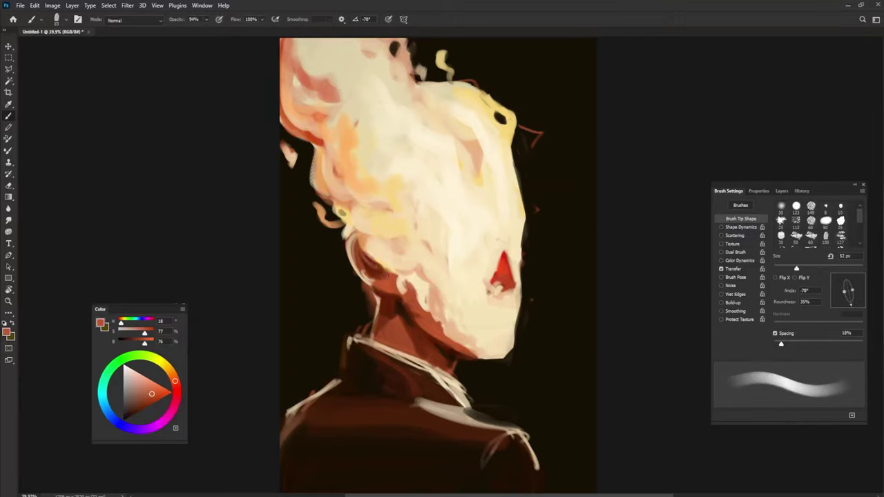
pyautogui.keyDown('alt'); pyautogui.click(383, 286); pyautogui.keyUp('alt')
pyautogui.keyDown('alt'); pyautogui.click(397, 240); pyautogui.keyUp('alt')
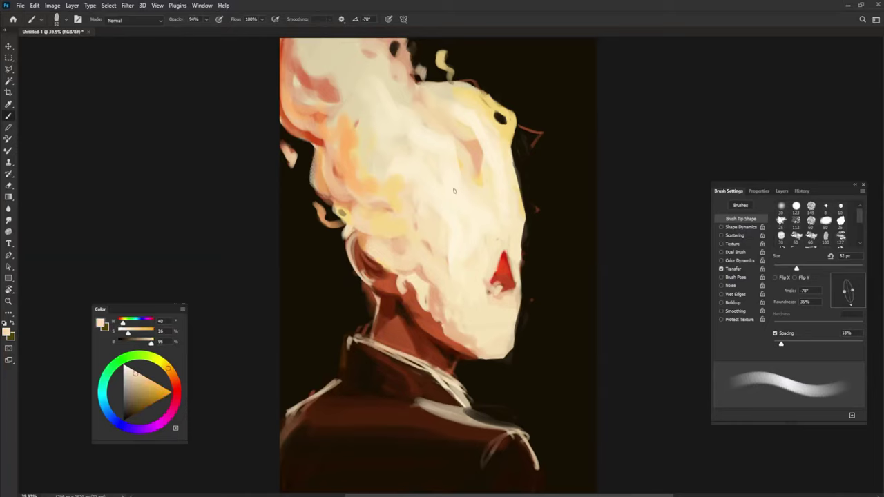
# - Add a thin red line on the left hair edge and a near-black eye hole at upper left
pyautogui.keyDown('alt'); pyautogui.click(316, 134); pyautogui.keyUp('alt')
pyautogui.moveTo(315, 146); pyautogui.dragTo(309, 196)
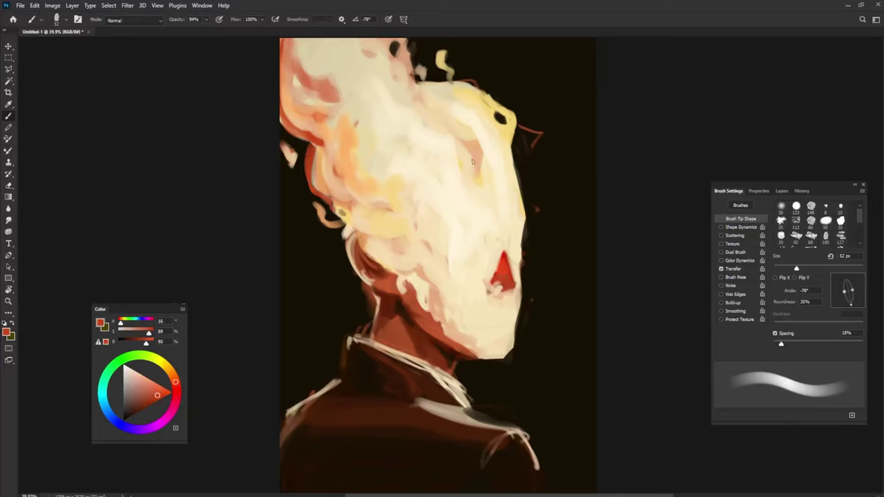
pyautogui.press(']')
pyautogui.press(']')
pyautogui.press(']')
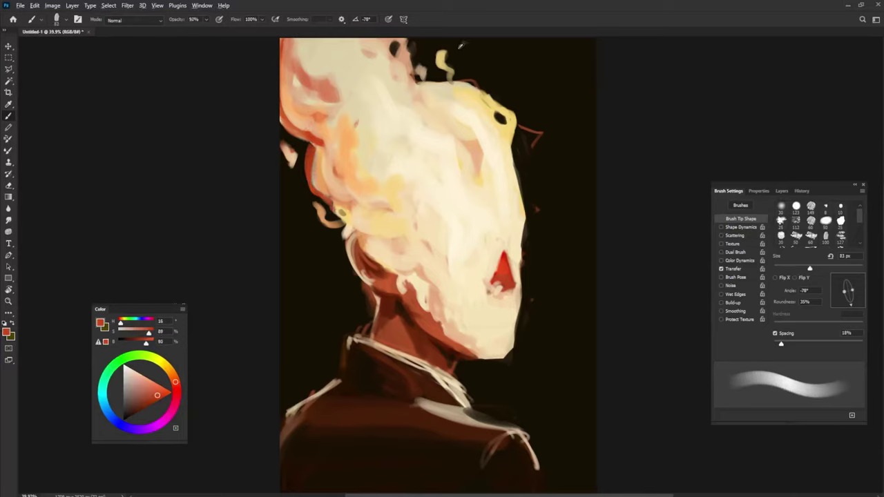
pyautogui.keyDown('alt'); pyautogui.click(483, 69); pyautogui.keyUp('alt')
pyautogui.click(353, 88)
pyautogui.keyDown('alt'); pyautogui.click(361, 101); pyautogui.keyUp('alt')
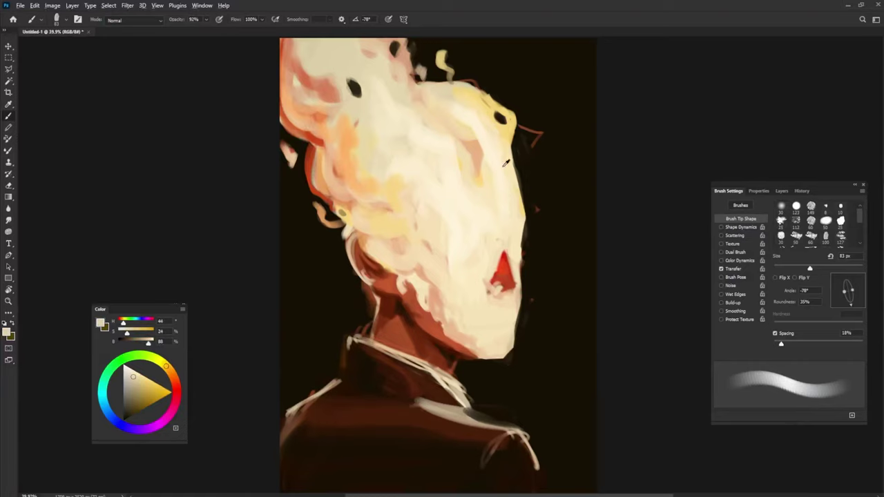
# - Paint a bright red rim along the face's right edge
pyautogui.click(176, 389)
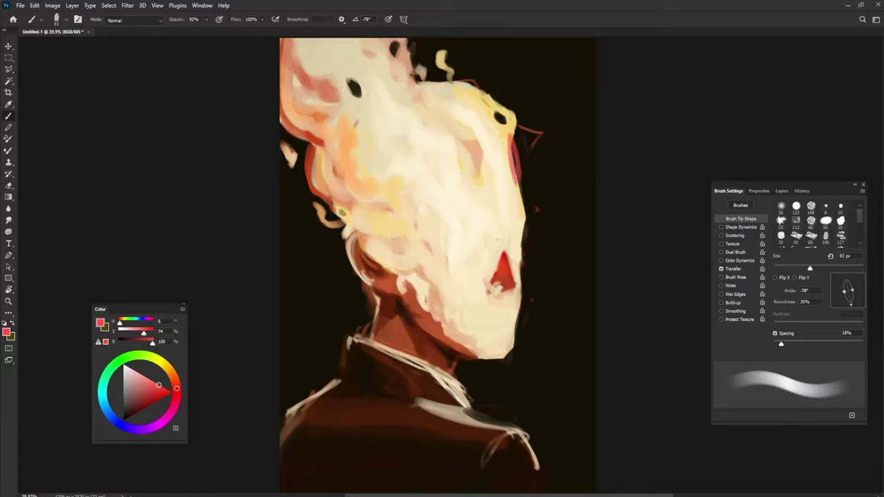
pyautogui.moveTo(510, 135); pyautogui.dragTo(527, 227)
pyautogui.keyDown('alt'); pyautogui.click(512, 187); pyautogui.keyUp('alt')
pyautogui.keyDown('alt'); pyautogui.click(526, 143); pyautogui.keyUp('alt')
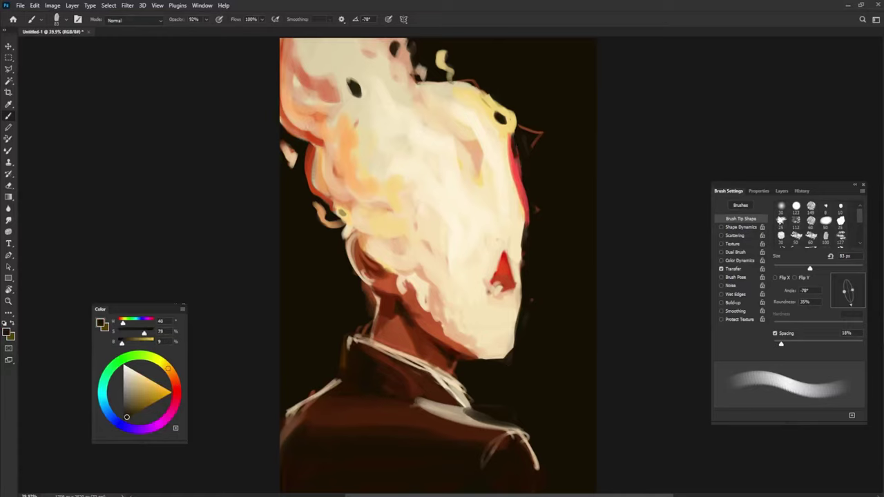
pyautogui.keyDown('alt'); pyautogui.click(521, 178); pyautogui.keyUp('alt')
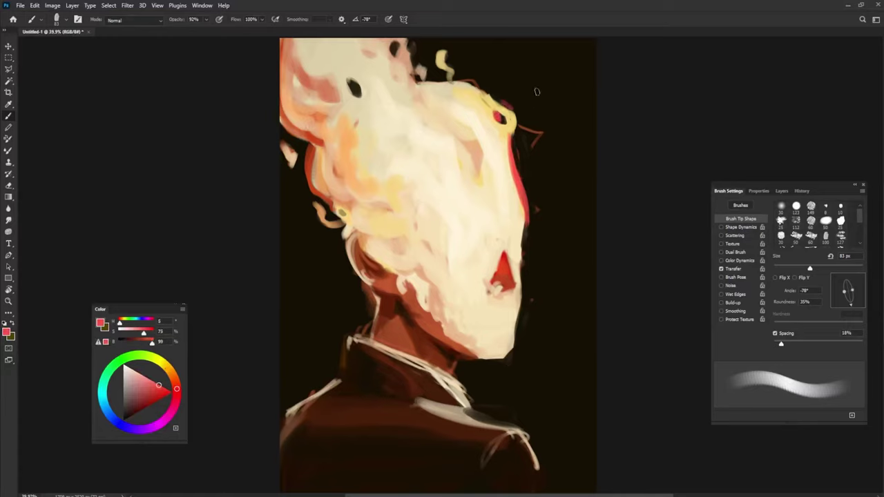
# - Add red strokes on the left hair edge and beside the right eye hole, rotating the brush tip
pyautogui.hotkey('shift', 'Right')
pyautogui.hotkey('shift', 'Right')
pyautogui.hotkey('shift', 'Right')
pyautogui.moveTo(318, 200); pyautogui.dragTo(327, 217)
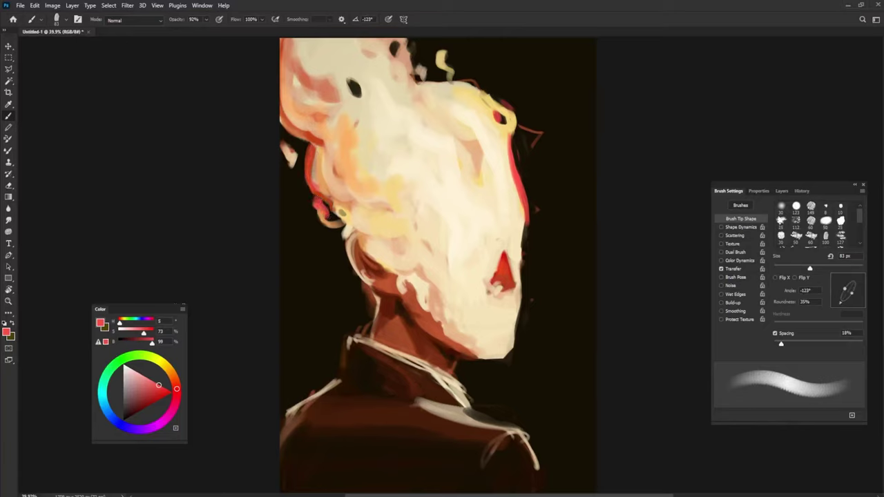
pyautogui.hotkey('shift', 'Left')
pyautogui.hotkey('shift', 'Left')
pyautogui.hotkey('shift', 'Left')
pyautogui.moveTo(496, 103); pyautogui.dragTo(512, 126)
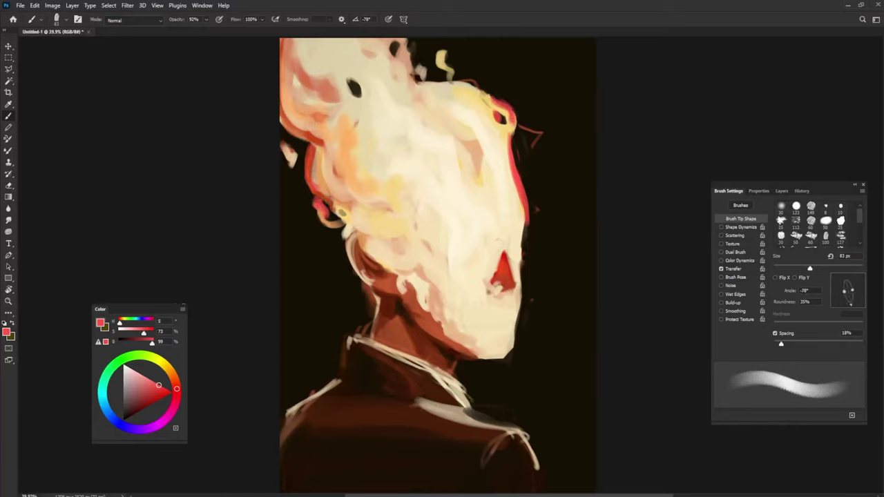
pyautogui.hotkey('shift', 'Right')
# - Reinforce and darken the red rim on the right face edge, then reselect bright red at -63°
pyautogui.hotkey('shift', 'Right')
pyautogui.keyDown('alt'); pyautogui.click(340, 243); pyautogui.keyUp('alt')
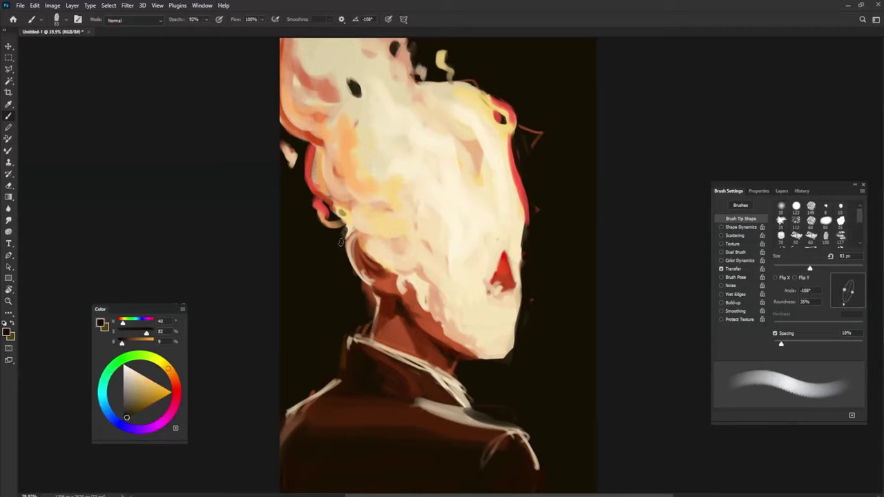
pyautogui.keyDown('alt'); pyautogui.click(529, 202); pyautogui.keyUp('alt')
pyautogui.hotkey('shift', 'Right')
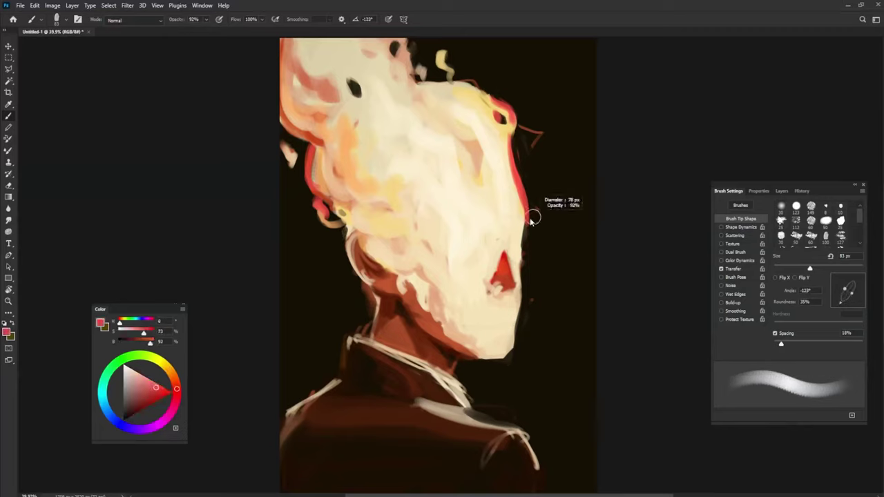
pyautogui.moveTo(526, 206); pyautogui.dragTo(522, 246)
pyautogui.keyDown('alt'); pyautogui.click(535, 194); pyautogui.keyUp('alt')
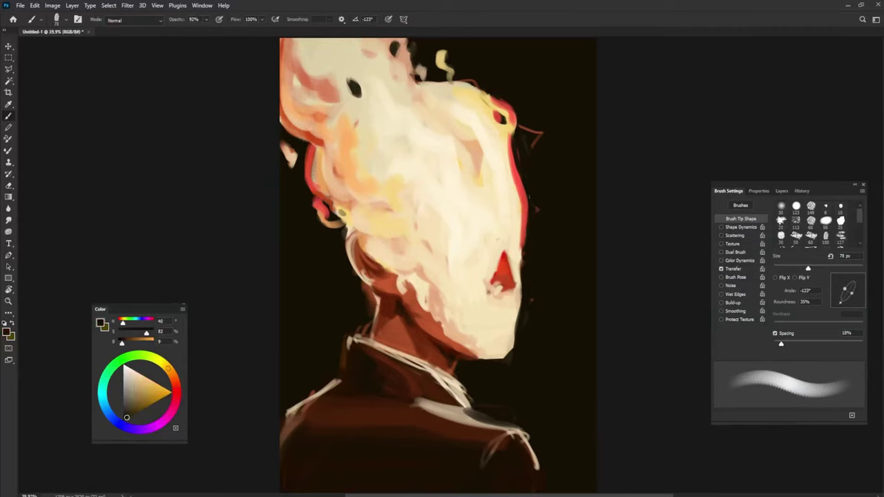
pyautogui.moveTo(526, 199); pyautogui.dragTo(525, 243)
pyautogui.moveTo(171, 401); pyautogui.dragTo(171, 392)
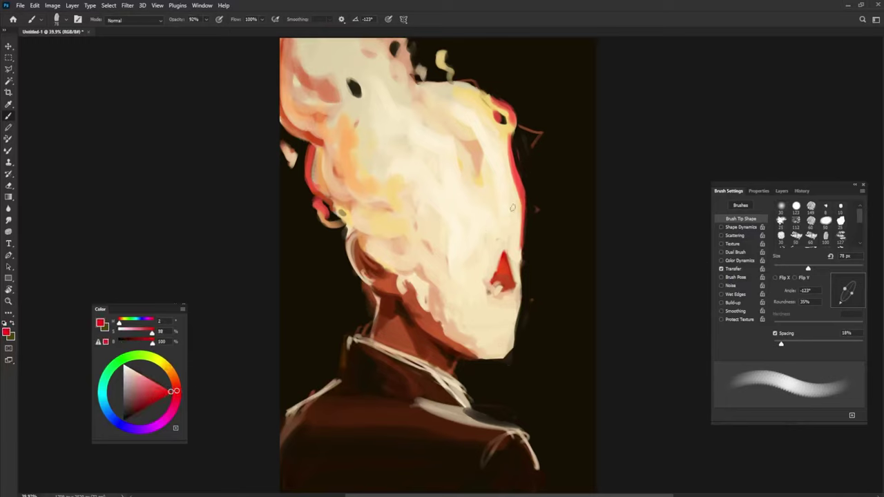
pyautogui.hotkey('shift', 'Left')
pyautogui.hotkey('shift', 'Left')
pyautogui.hotkey('shift', 'Left')
# - Soften the top-left hair edge with peach strokes, enlarging the brush to 143 px
pyautogui.moveTo(297, 68); pyautogui.dragTo(284, 40)
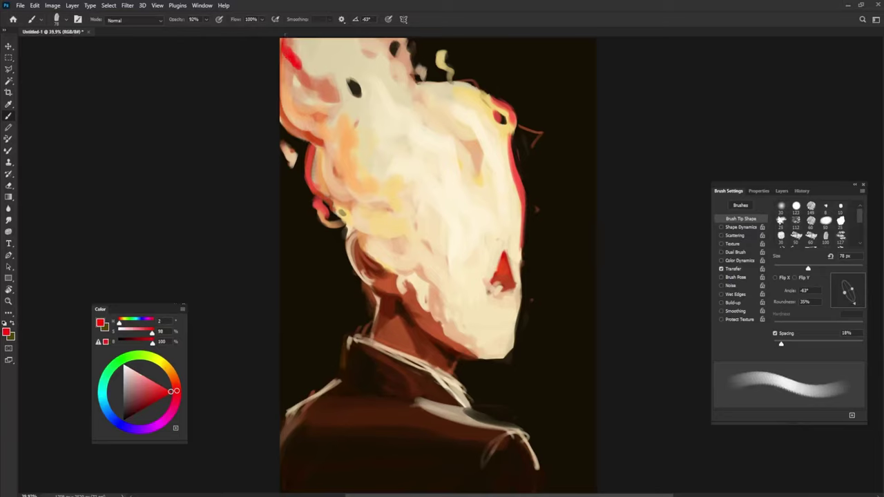
pyautogui.keyDown('alt'); pyautogui.click(290, 76); pyautogui.keyUp('alt')
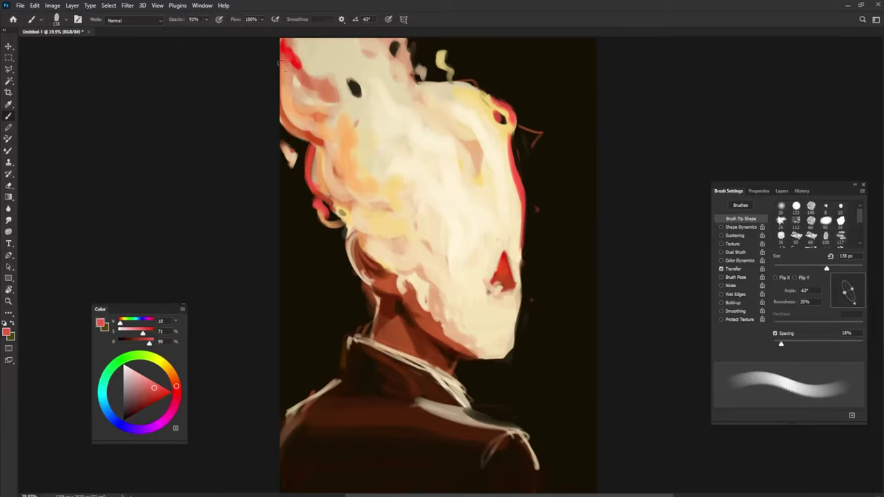
pyautogui.moveTo(284, 86)
pyautogui.mouseDown()
pyautogui.moveTo(298, 60)
pyautogui.moveTo(321, 52)
pyautogui.mouseUp()
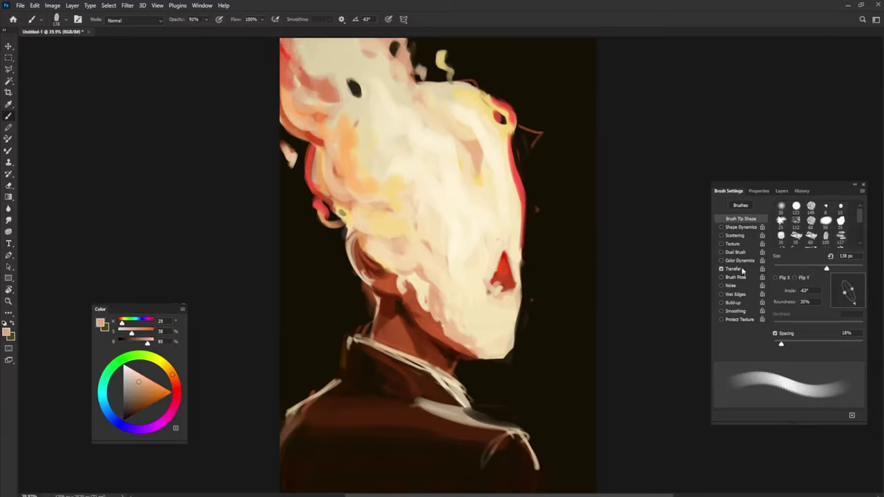
pyautogui.keyDown('alt'); pyautogui.click(537, 209); pyautogui.keyUp('alt')
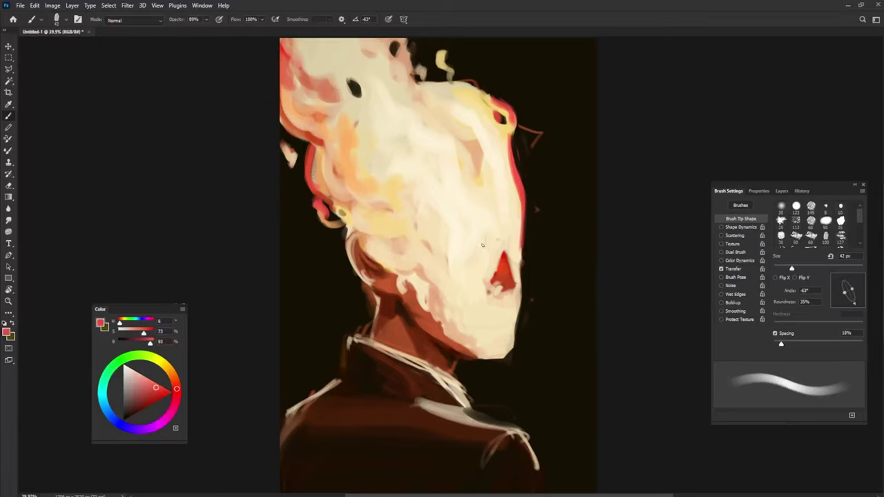
pyautogui.press(']')
pyautogui.press(']')
pyautogui.press(']')
pyautogui.moveTo(170, 388); pyautogui.dragTo(168, 369)
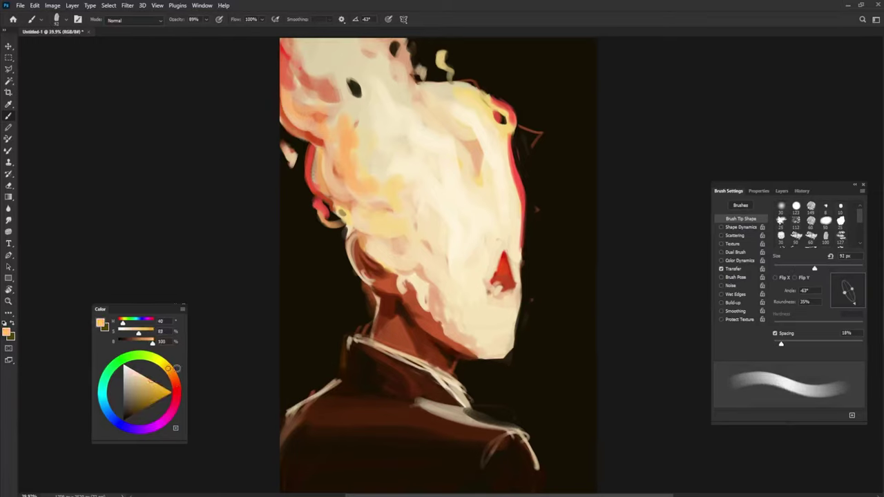
pyautogui.press(']')
pyautogui.press(']')
pyautogui.press(']')
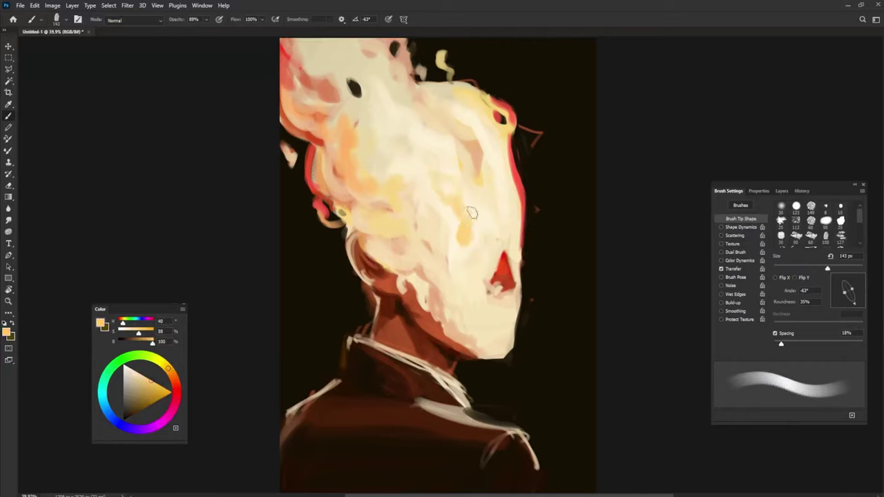
# - Cover the face's yellow spot with pale cream and dab pink on the upper right
pyautogui.keyDown('alt'); pyautogui.click(460, 218); pyautogui.keyUp('alt')
pyautogui.keyDown('alt'); pyautogui.click(431, 148); pyautogui.keyUp('alt')
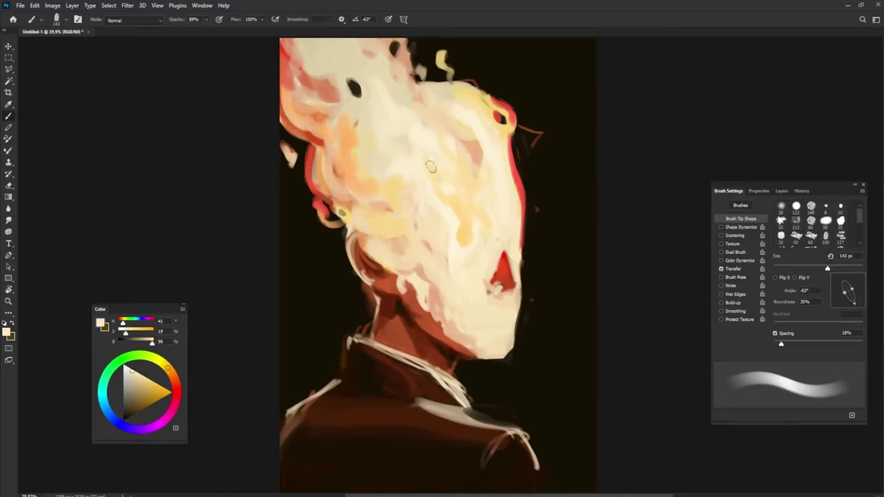
pyautogui.keyDown('alt'); pyautogui.click(453, 227); pyautogui.keyUp('alt')
pyautogui.moveTo(465, 228); pyautogui.dragTo(460, 246)
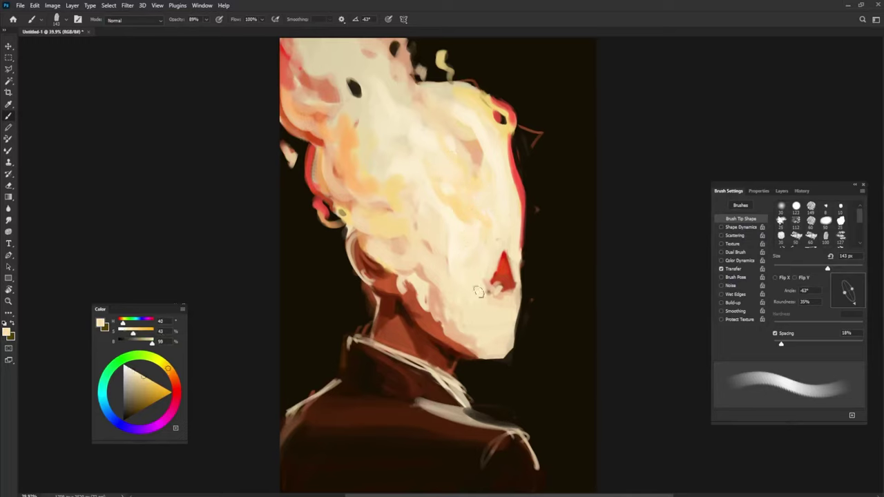
pyautogui.keyDown('alt'); pyautogui.click(503, 211); pyautogui.keyUp('alt')
pyautogui.keyDown('alt'); pyautogui.click(516, 177); pyautogui.keyUp('alt')
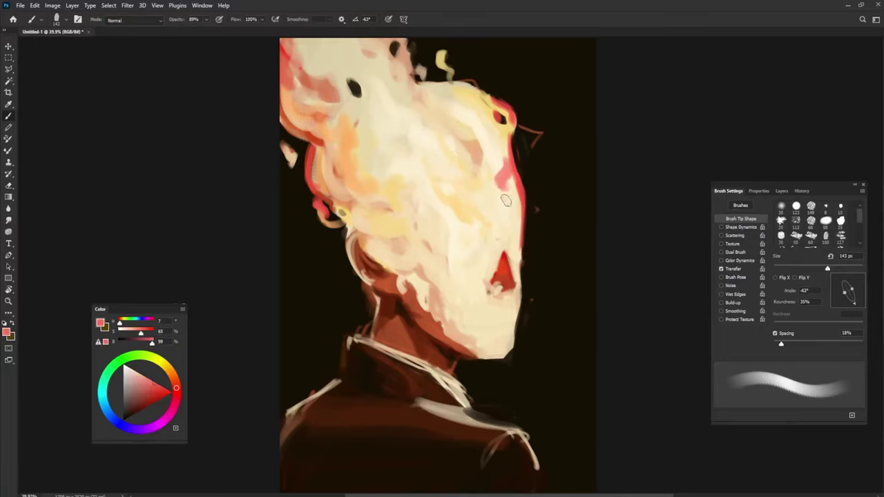
pyautogui.moveTo(505, 199)
pyautogui.mouseDown()
pyautogui.moveTo(502, 181)
pyautogui.moveTo(506, 197)
pyautogui.mouseUp()
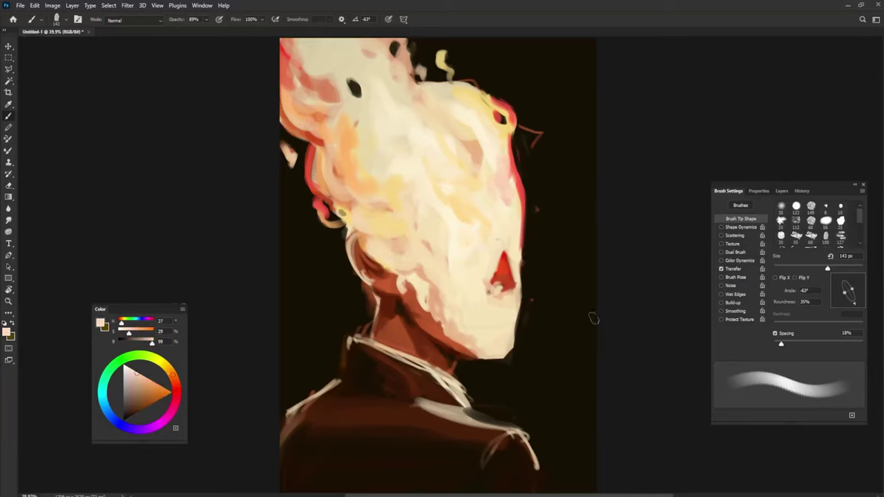